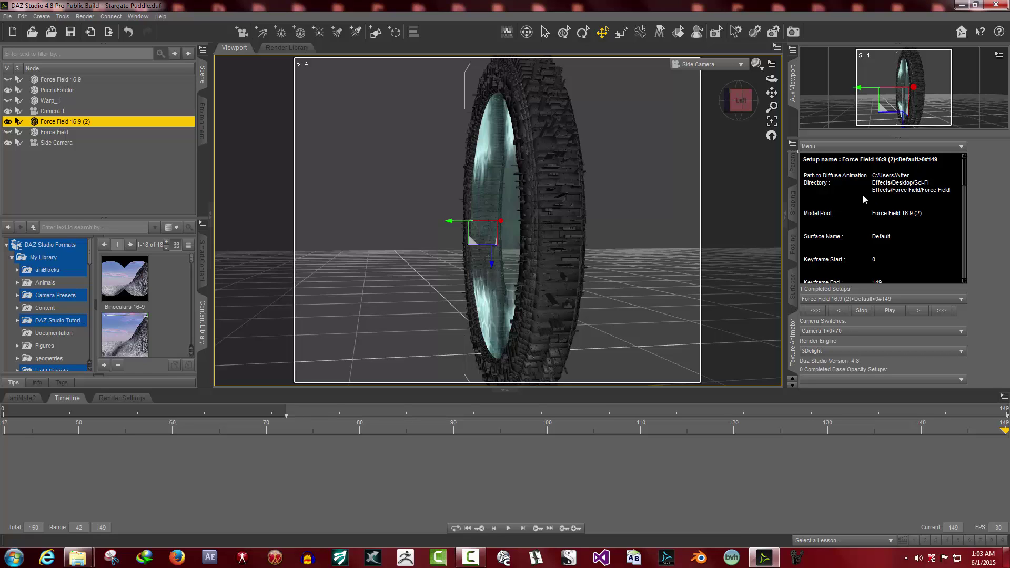
# Switch from DAZ Studio to a new Blender session and delete the default cube from the scene.
pyautogui.click(961, 5)
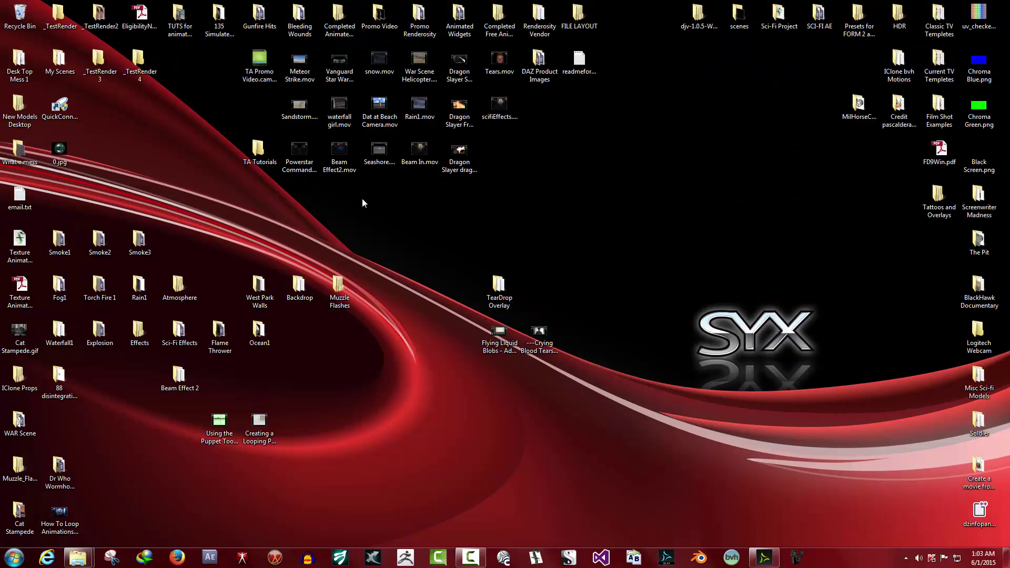
pyautogui.click(701, 560)
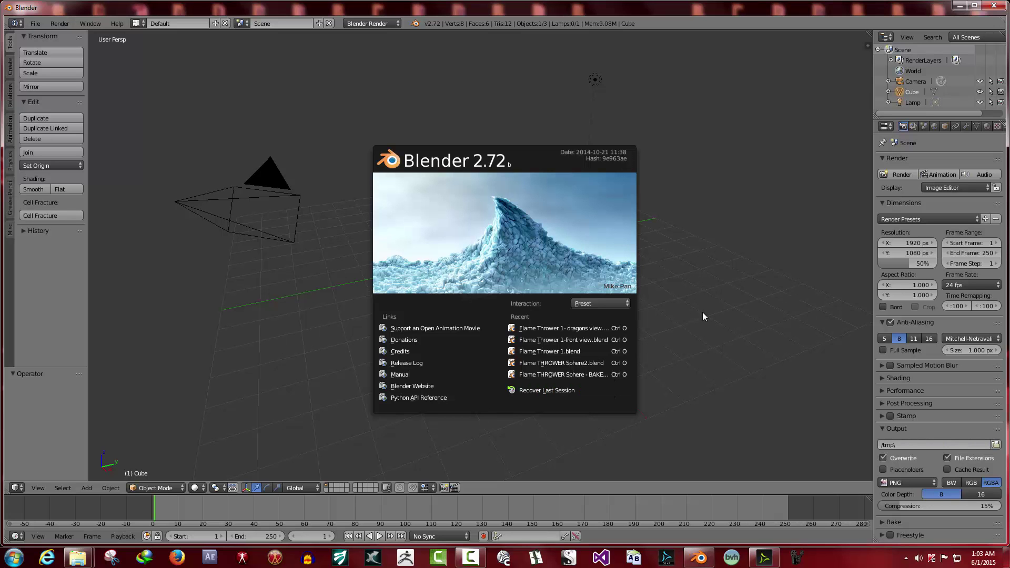
pyautogui.click(700, 313)
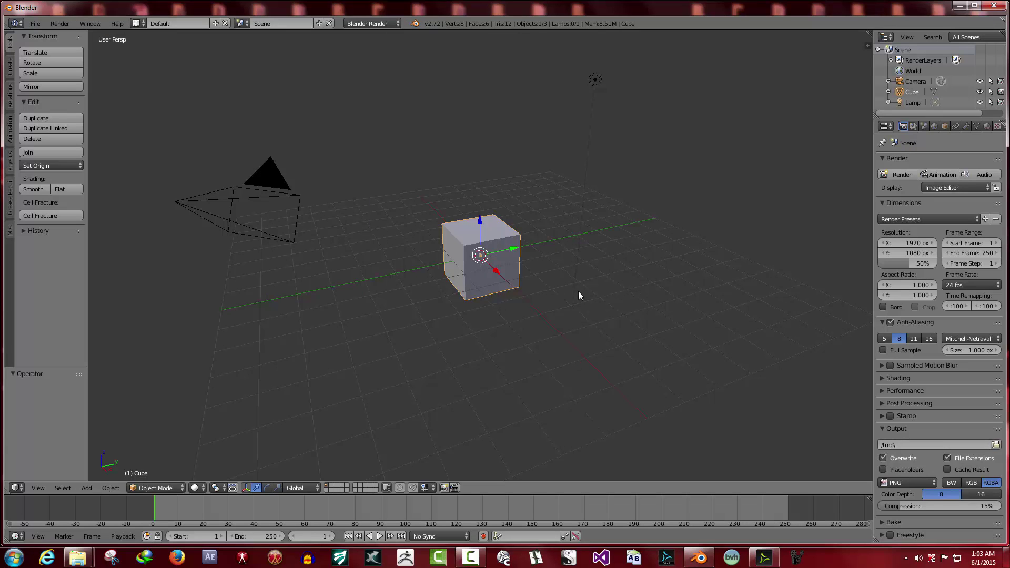
pyautogui.press('x')
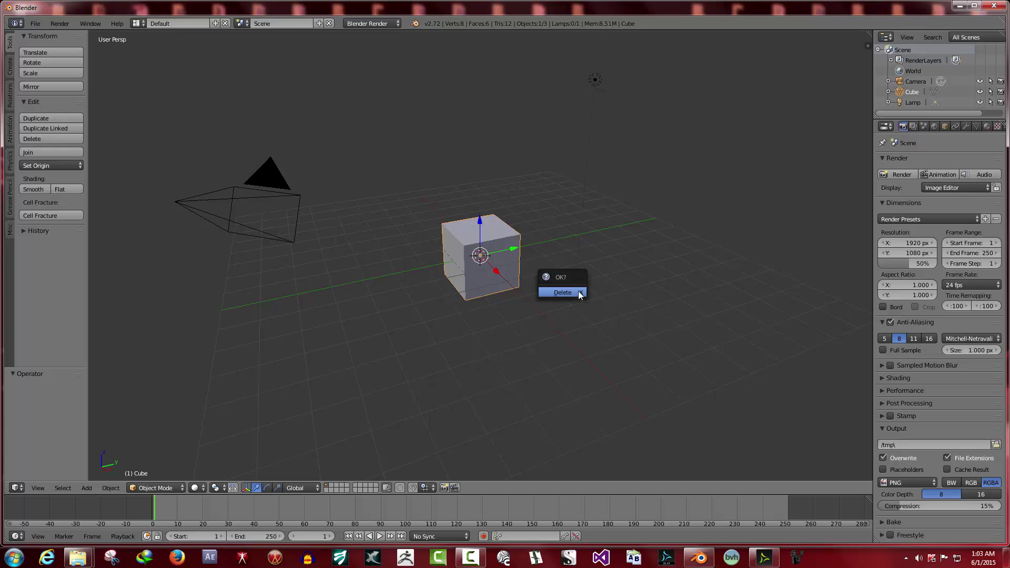
pyautogui.click(565, 294)
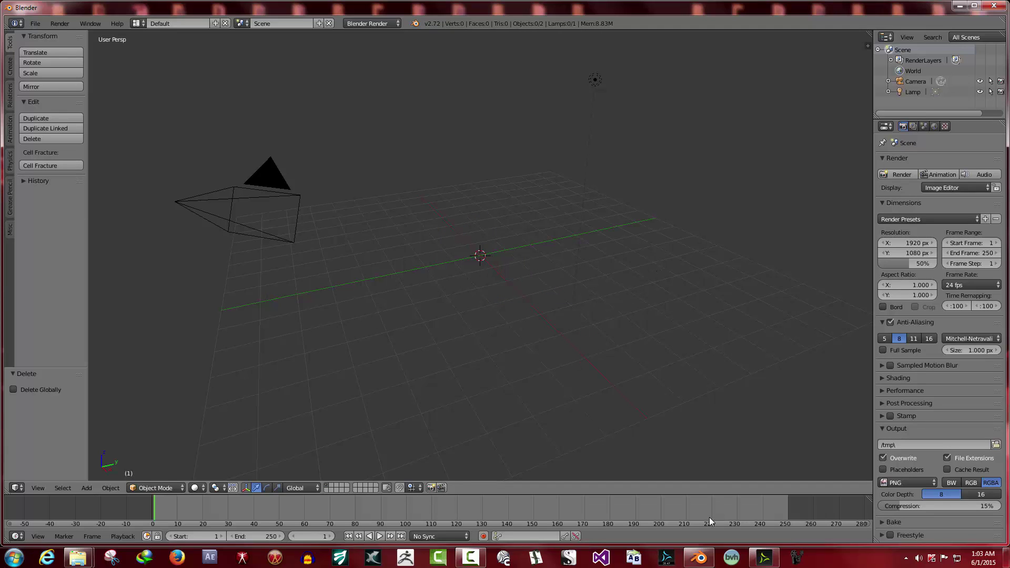
# Switch to the desktop's _TestRender folder and check the image dimensions of the rendered frame stargate puddle_0.jpg.
pyautogui.click(699, 558)
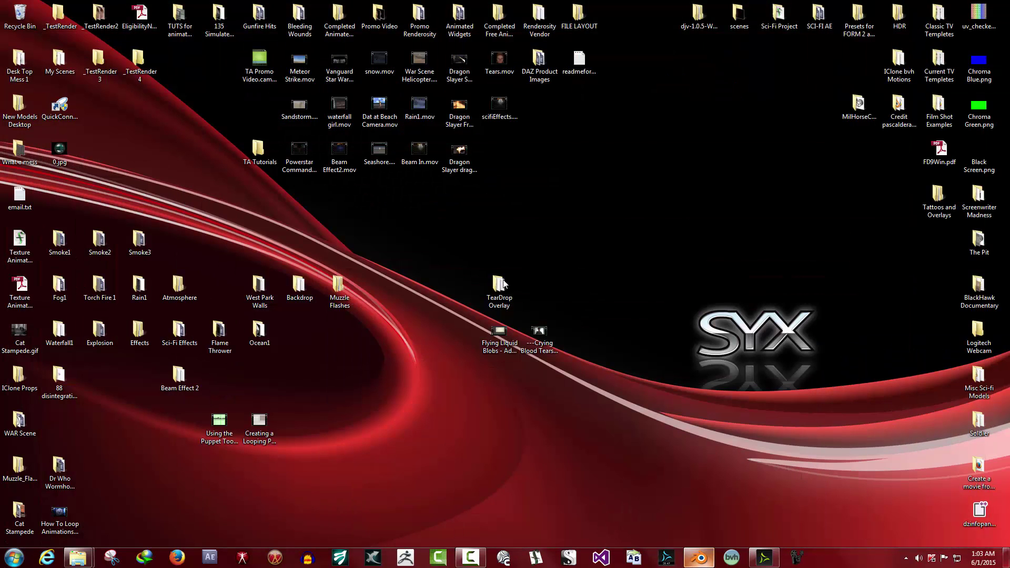
pyautogui.doubleClick(58, 21)
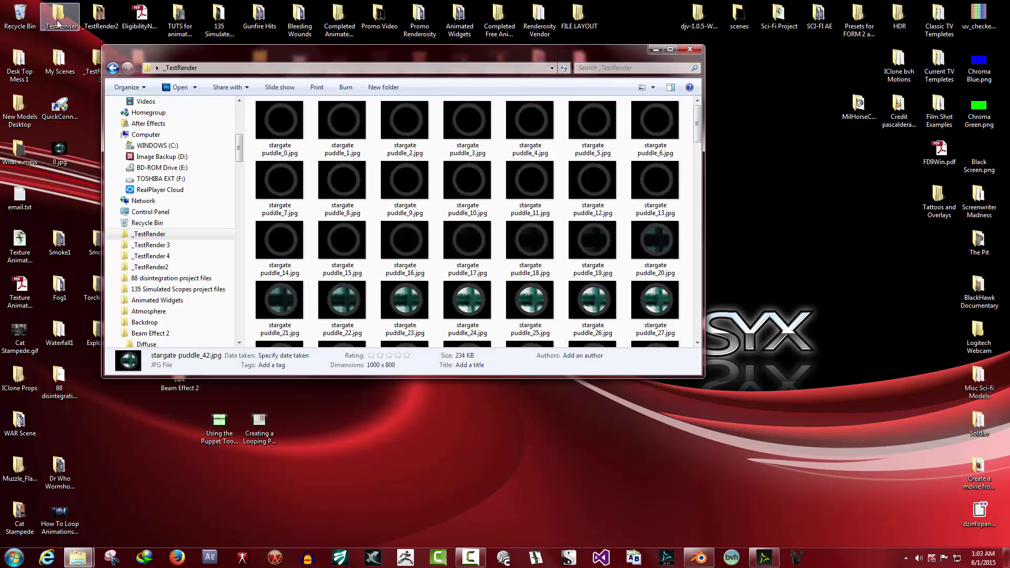
pyautogui.click(286, 128)
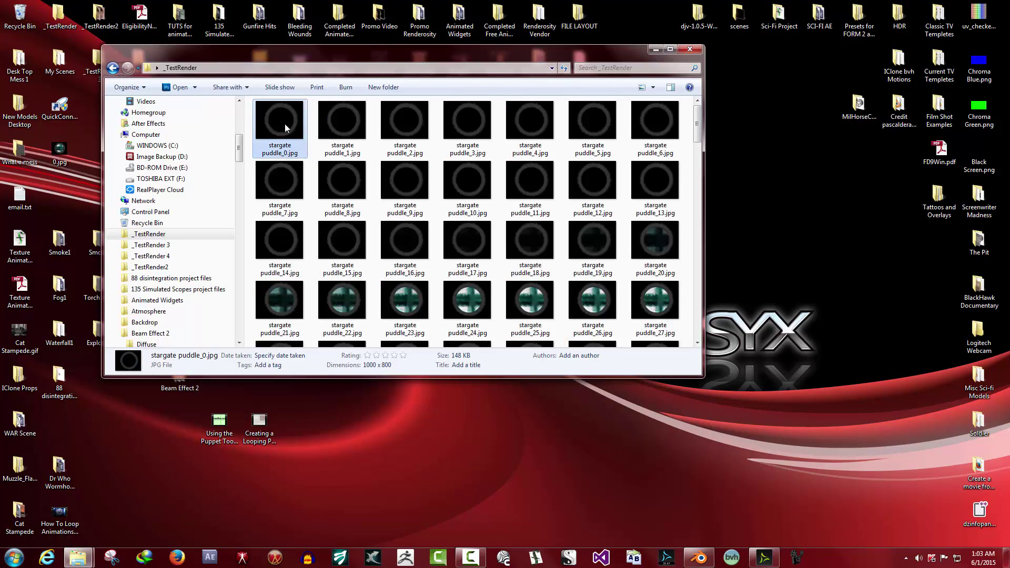
pyautogui.moveTo(698, 119)
pyautogui.mouseDown()
pyautogui.moveTo(723, 280)
pyautogui.moveTo(724, 404)
pyautogui.moveTo(696, 106)
pyautogui.mouseUp()
# Return to Blender and set the render resolution to 1000 px by 800 px.
pyautogui.click(705, 556)
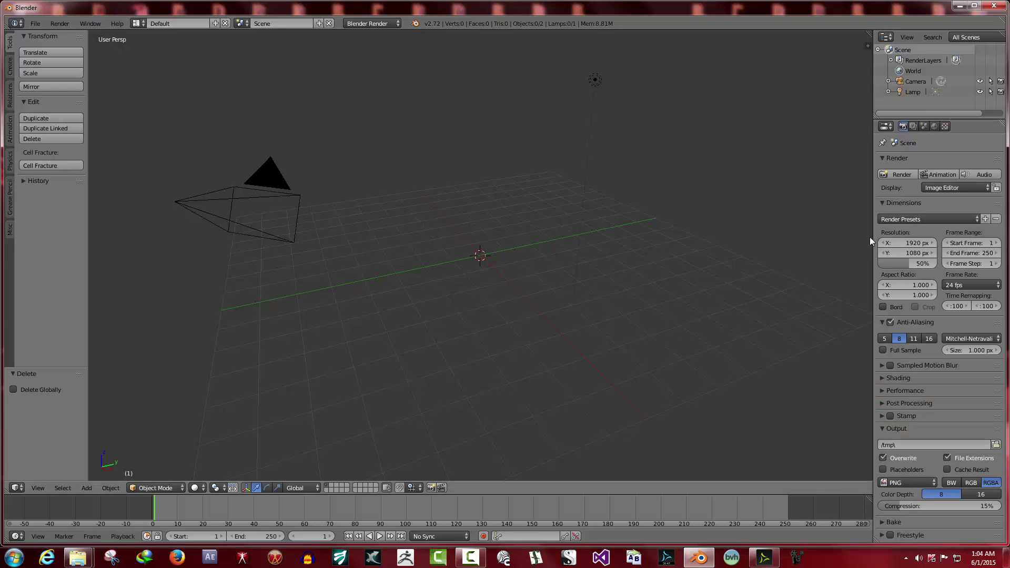
pyautogui.click(916, 243)
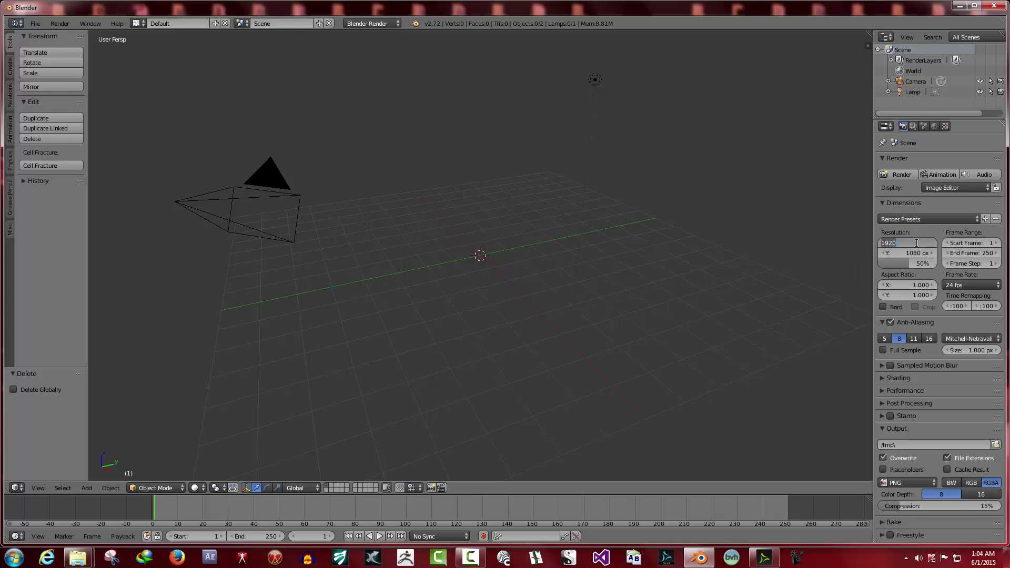
pyautogui.write('1000')
pyautogui.click(921, 254)
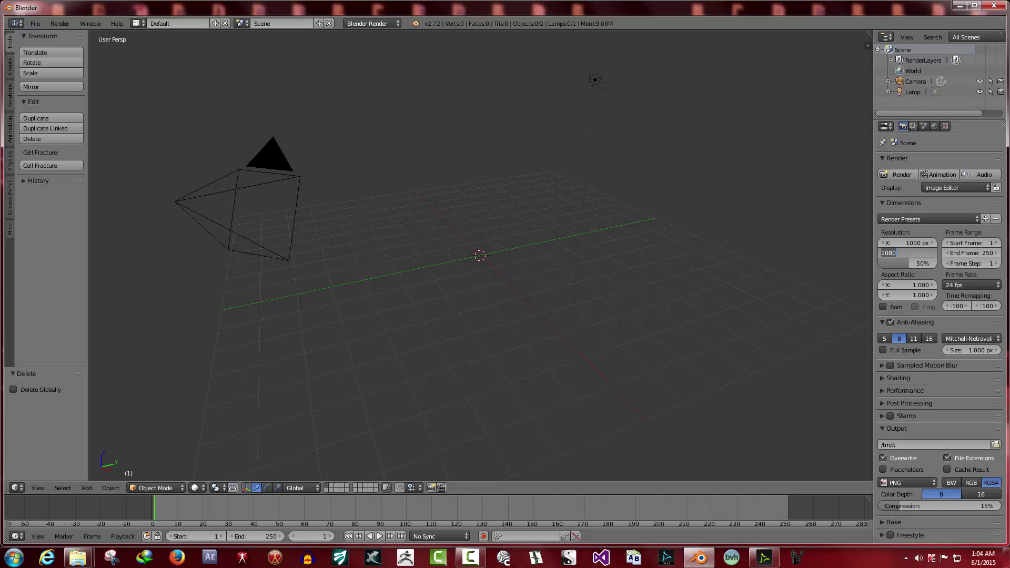
pyautogui.write('800')
pyautogui.press('Return')
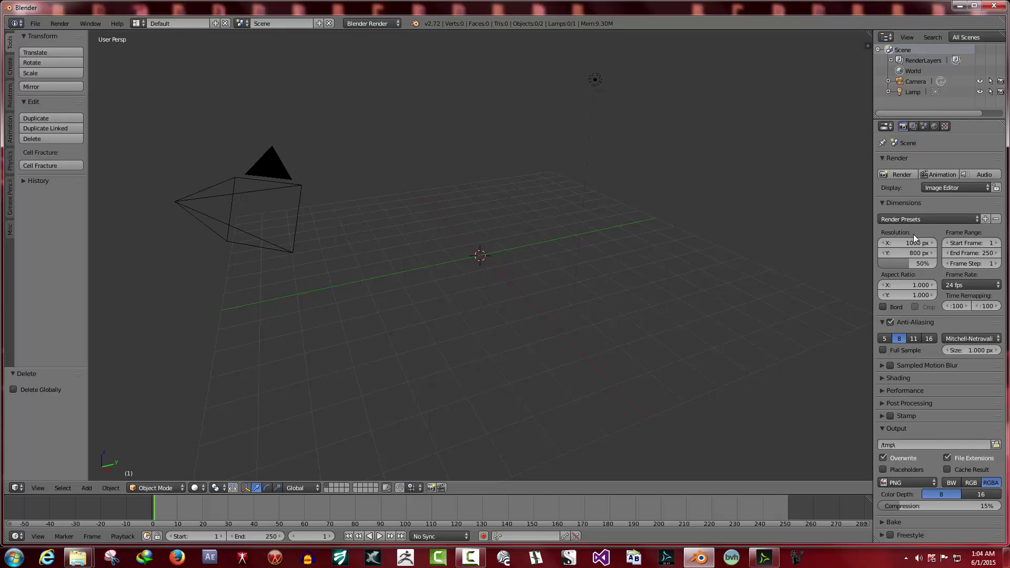
# Set the render frame range from 0 to 149 and the frame rate to 30 fps.
pyautogui.click(945, 242)
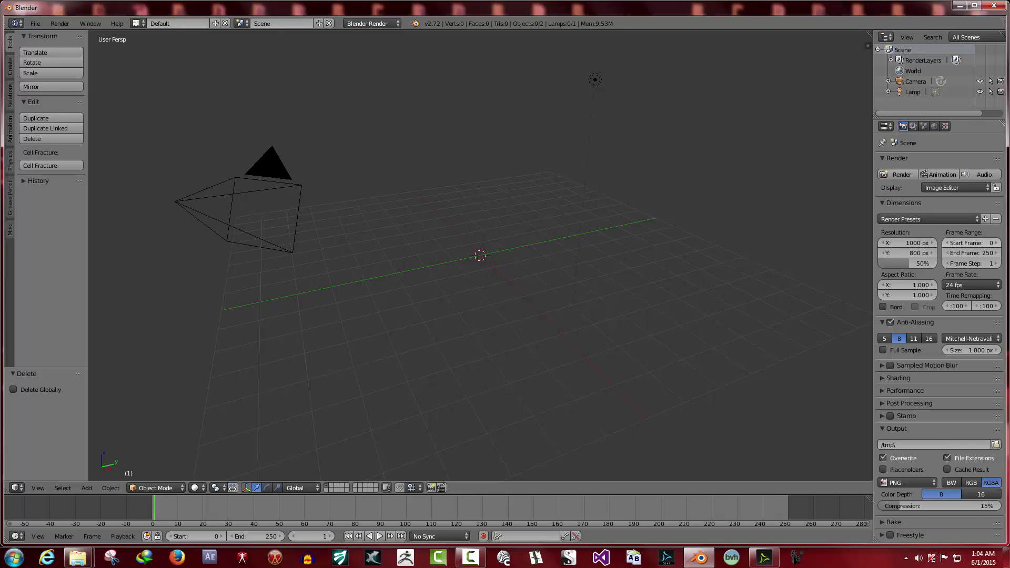
pyautogui.click(990, 253)
pyautogui.write('149')
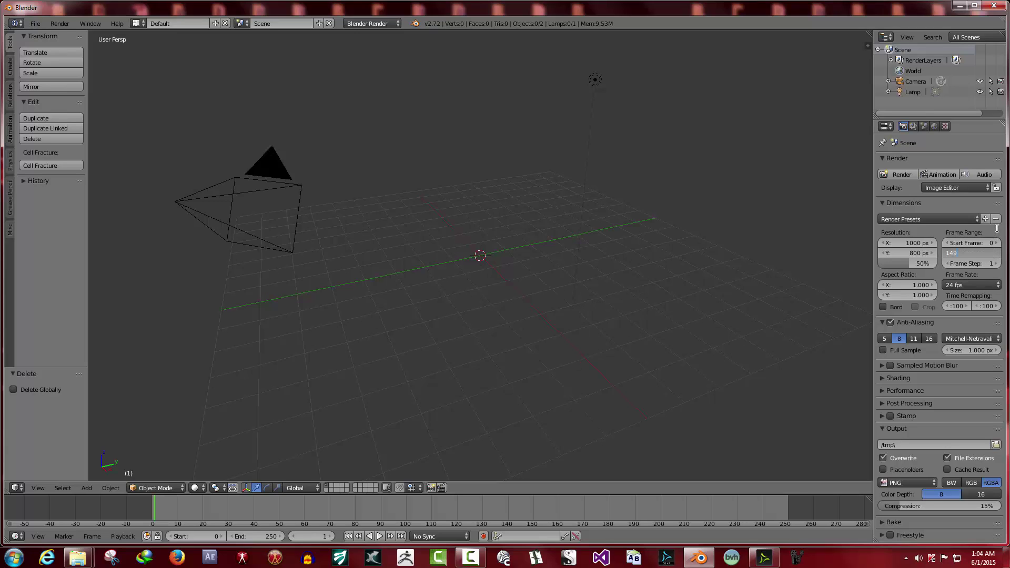
pyautogui.press('Return')
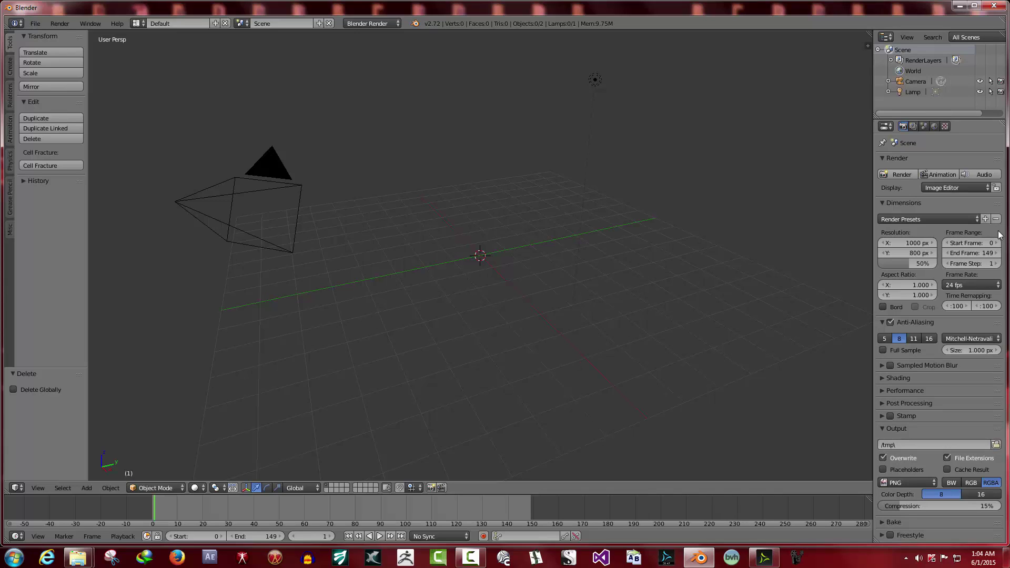
pyautogui.click(997, 286)
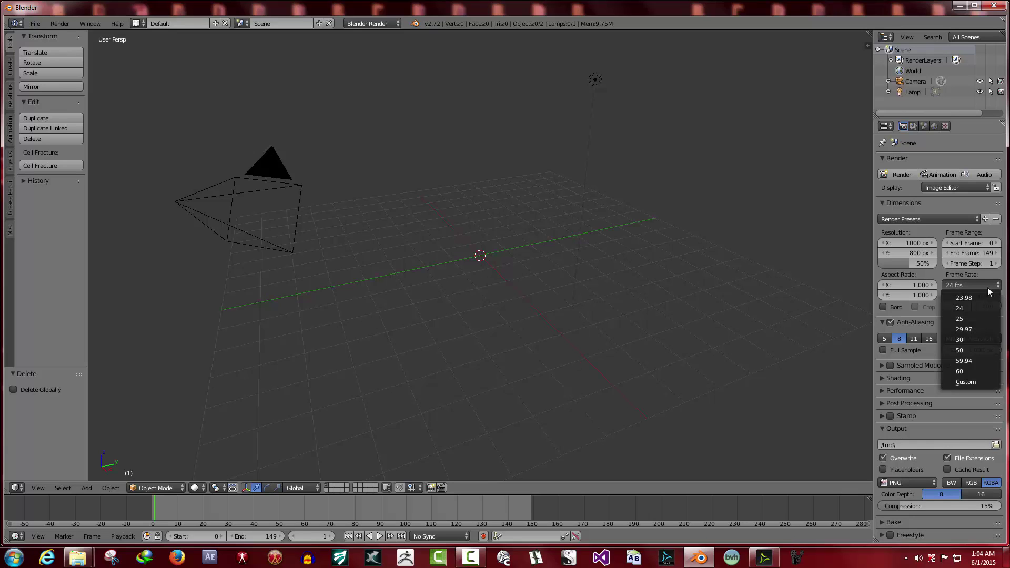
pyautogui.click(968, 340)
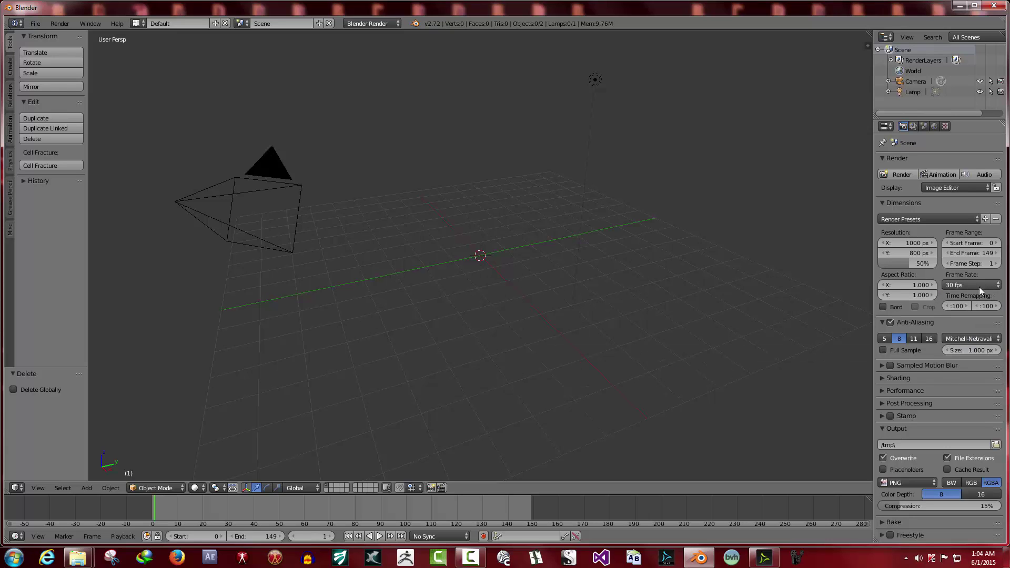
# Switch to DAZ Studio and check the frames-per-second setting of the Stargate Puddle animation's timeline.
pyautogui.click(765, 558)
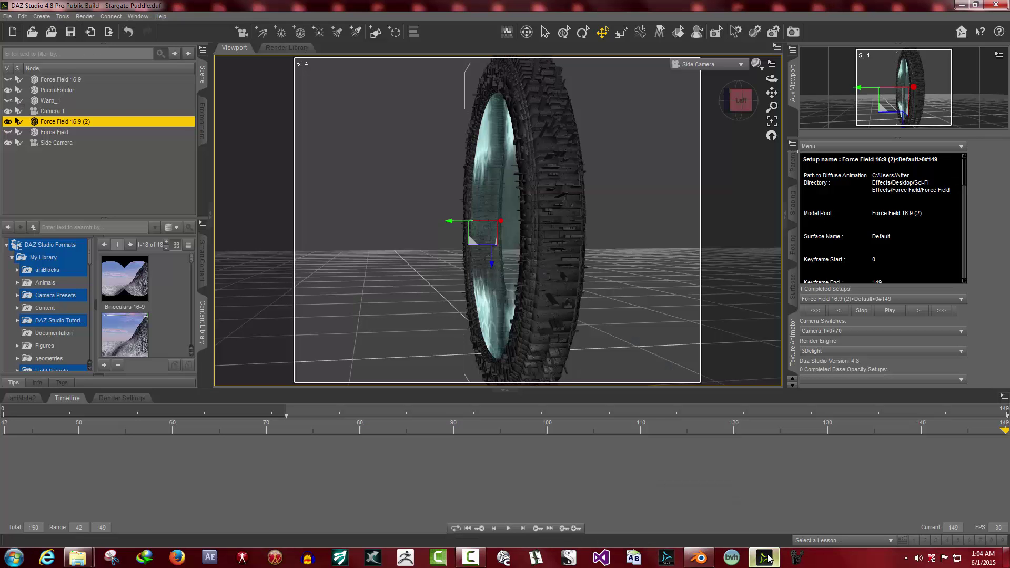
pyautogui.doubleClick(1002, 526)
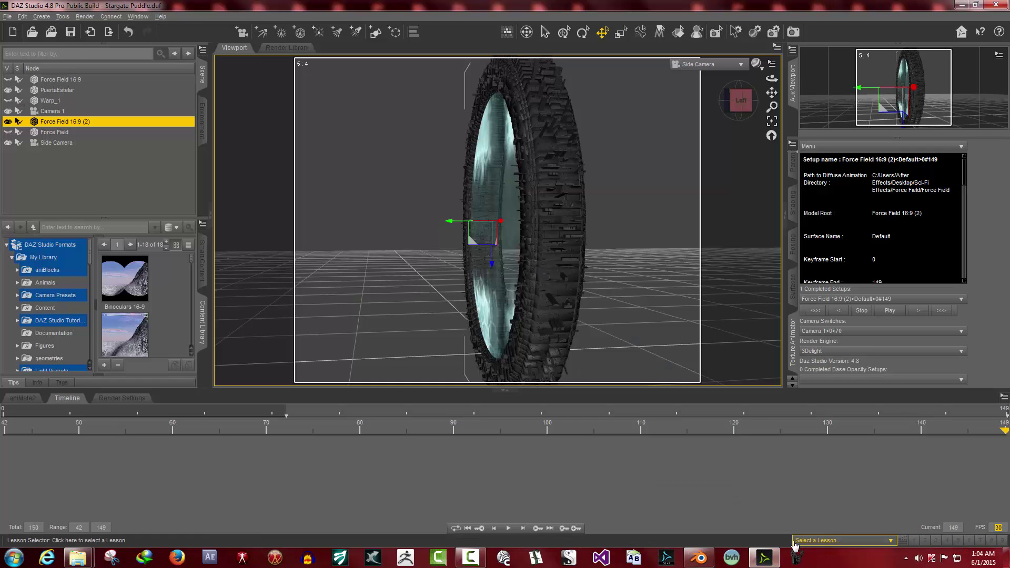
pyautogui.click(775, 561)
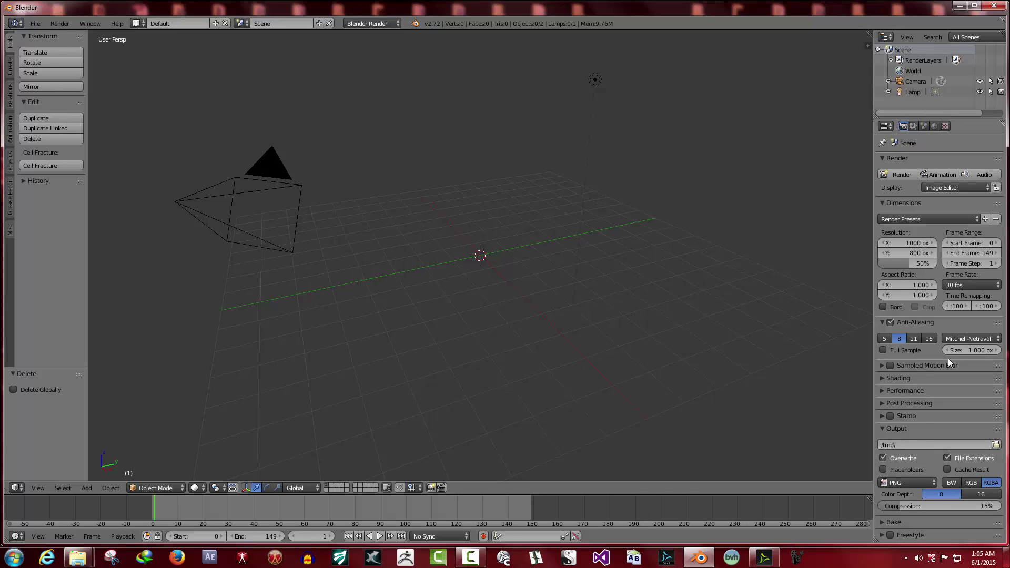
# In Blender, set the output file format to H.264 and the encoding container format to Quicktime.
pyautogui.click(900, 484)
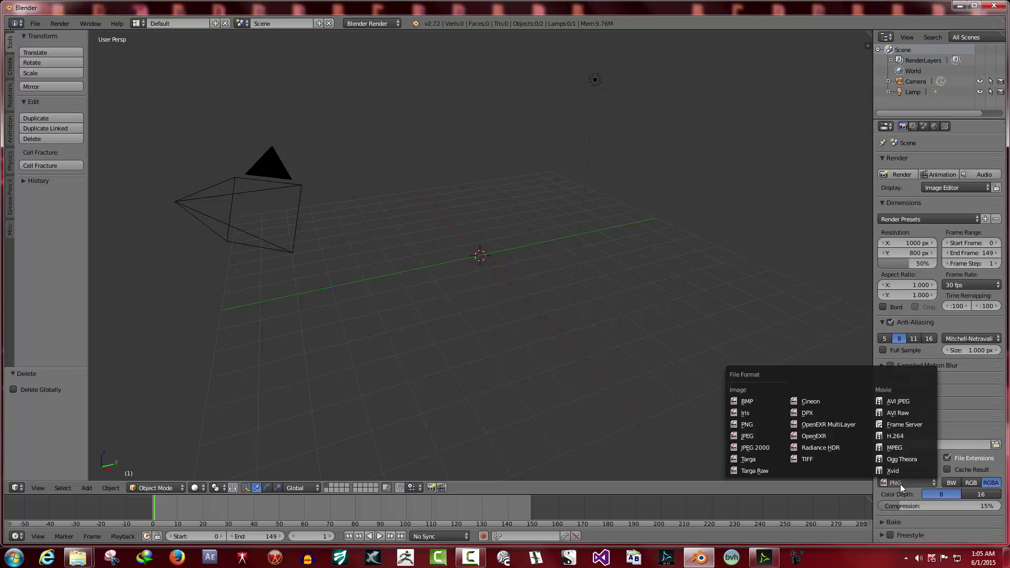
pyautogui.click(908, 437)
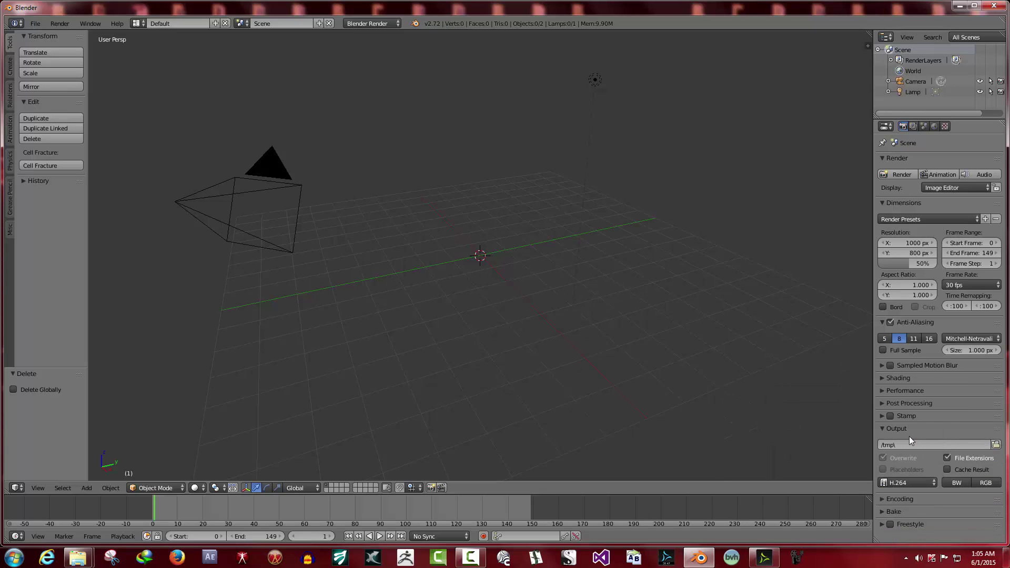
pyautogui.click(888, 498)
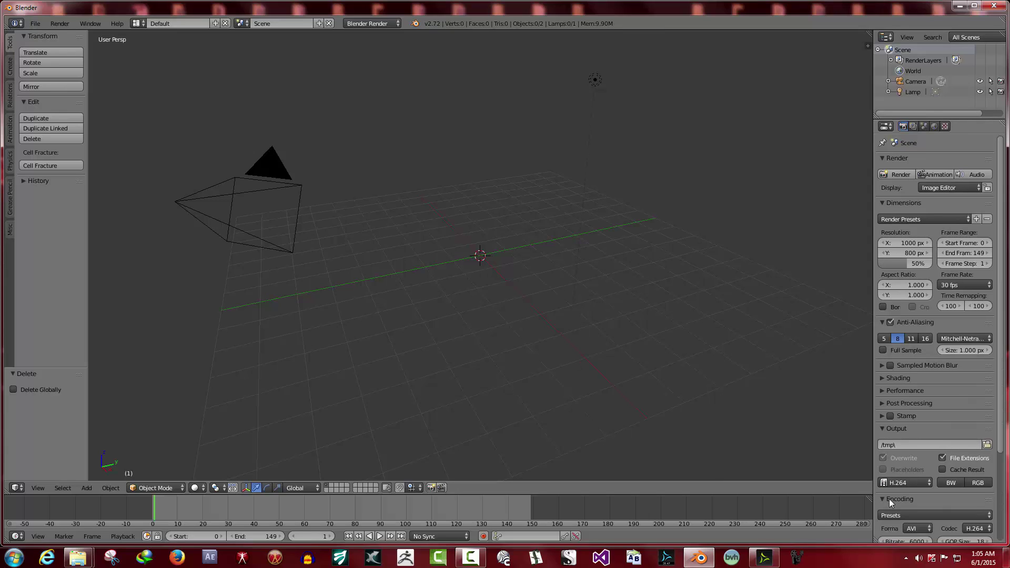
pyautogui.click(916, 530)
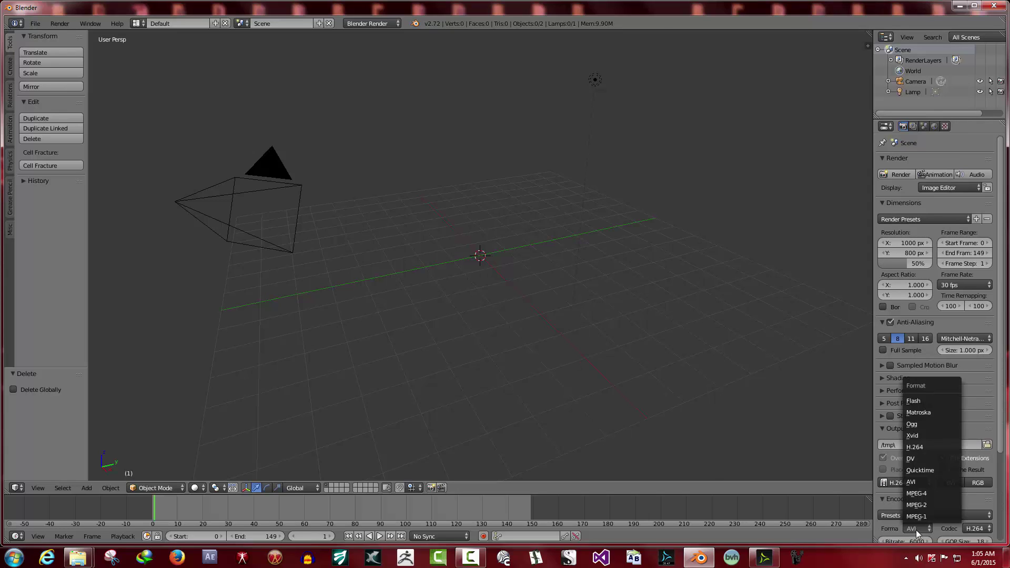
pyautogui.click(919, 470)
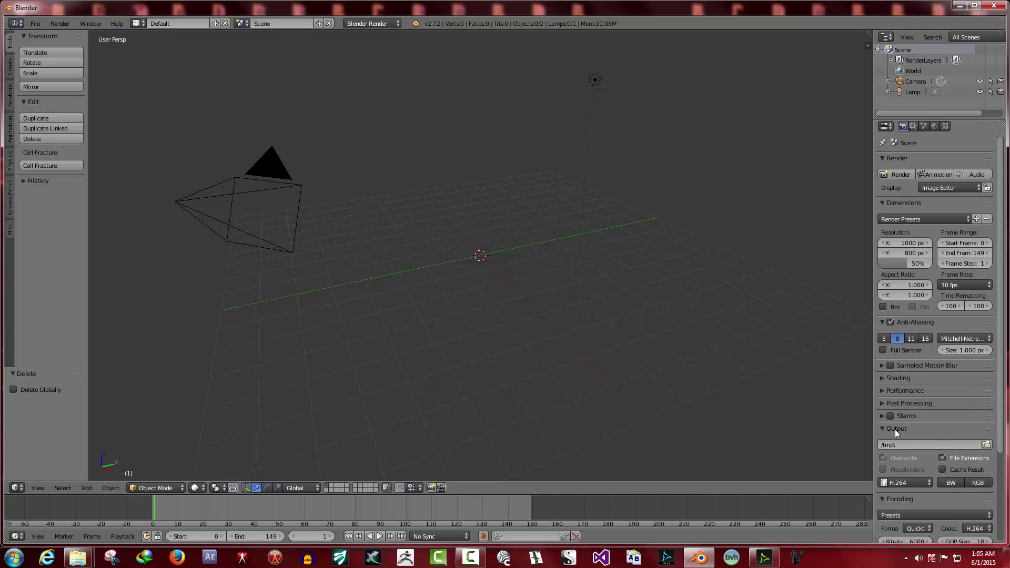
# Set the render output file to stargate puddle.mov in the Desktop folder, keeping the current Windows color scheme without further reminders.
pyautogui.click(987, 445)
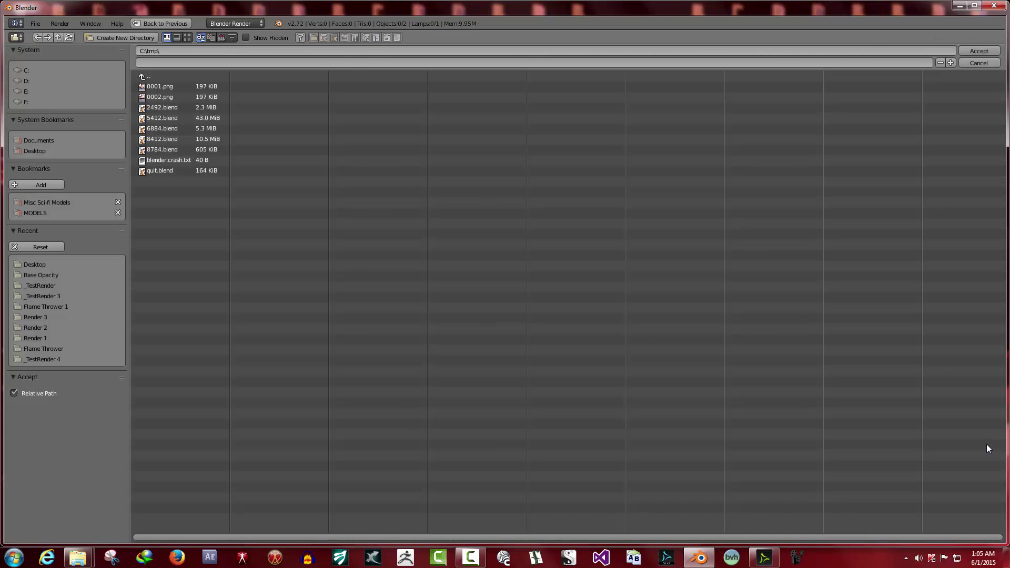
pyautogui.click(38, 264)
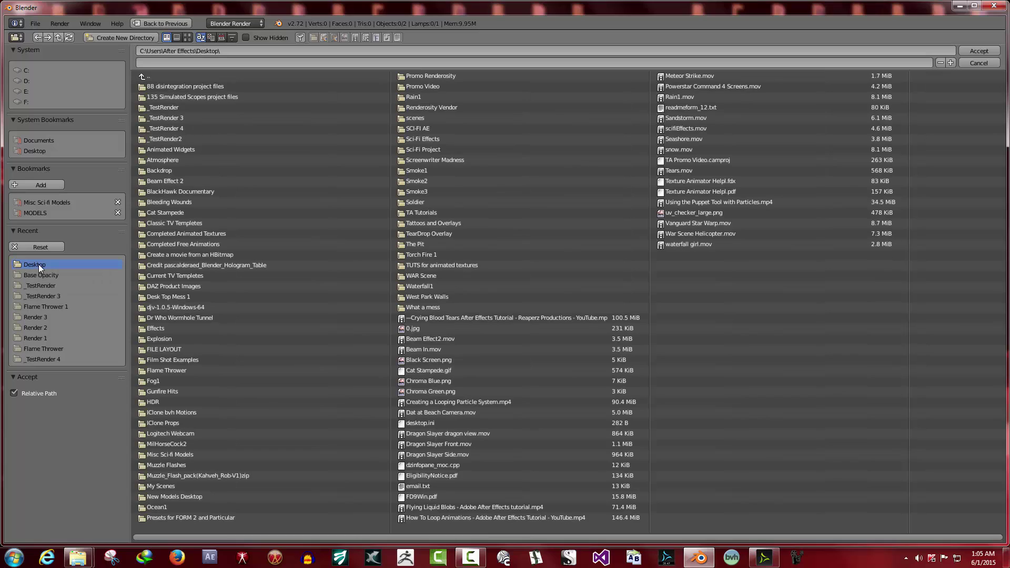
pyautogui.click(157, 62)
pyautogui.write('stargate puddle')
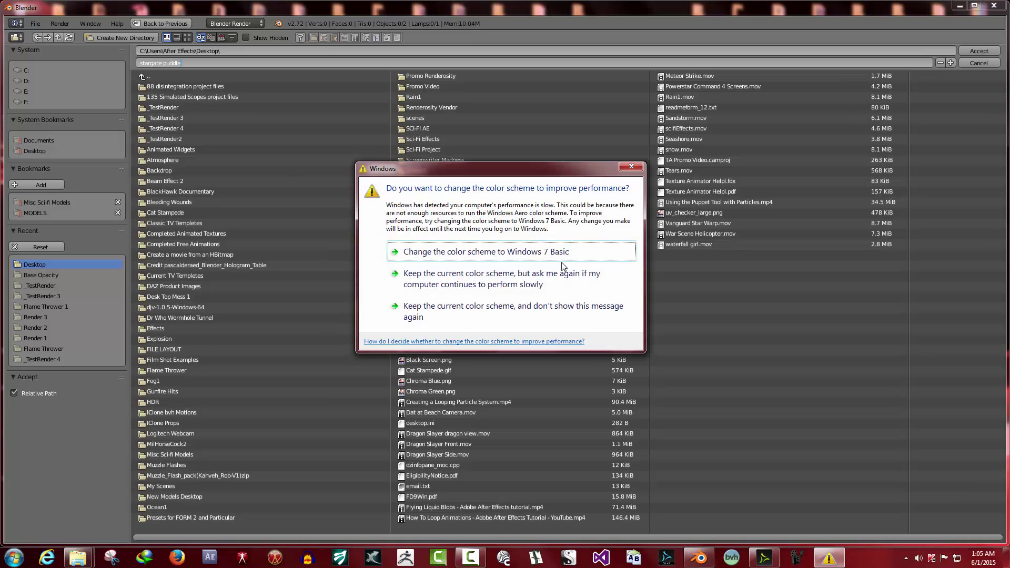
pyautogui.click(475, 306)
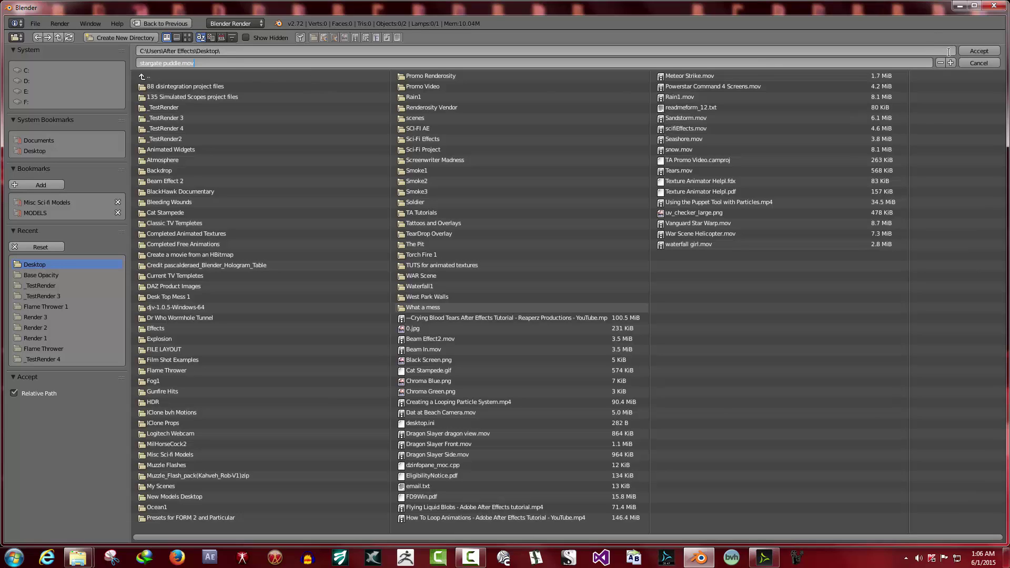
pyautogui.click(978, 53)
pyautogui.click(978, 53)
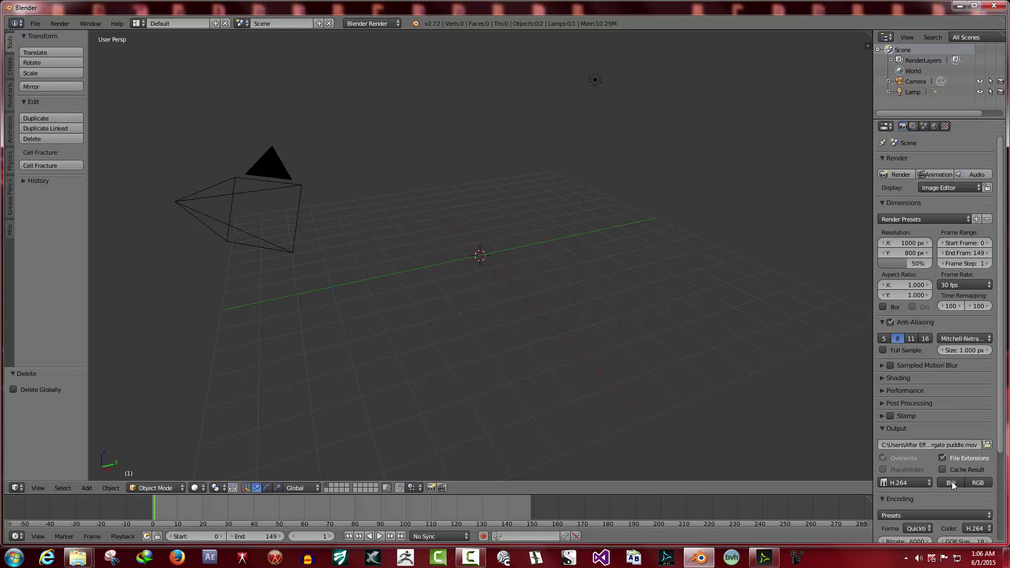
# Change the screen layout to Video Editing and move the playhead to the first frame.
pyautogui.click(143, 24)
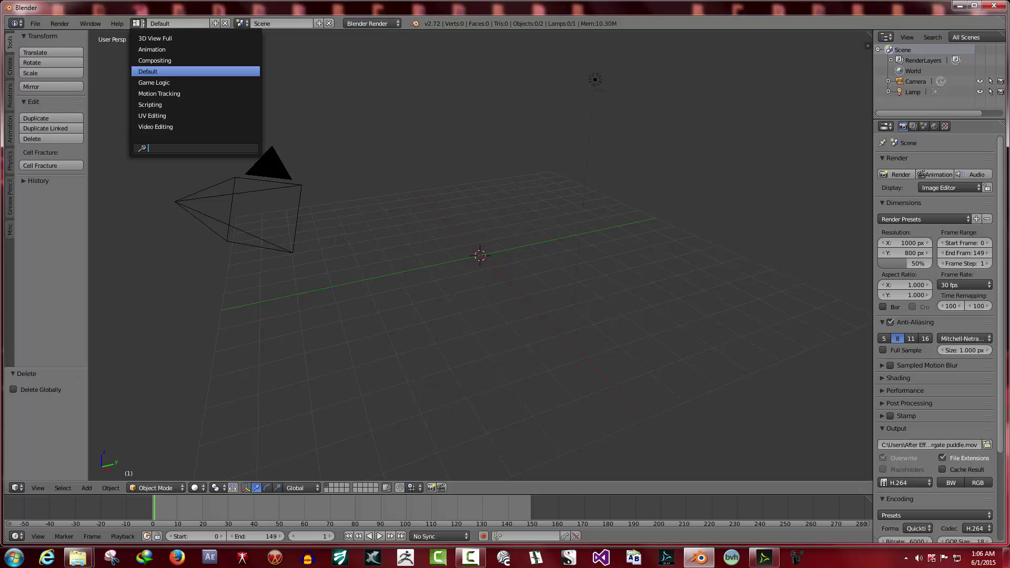
pyautogui.click(157, 127)
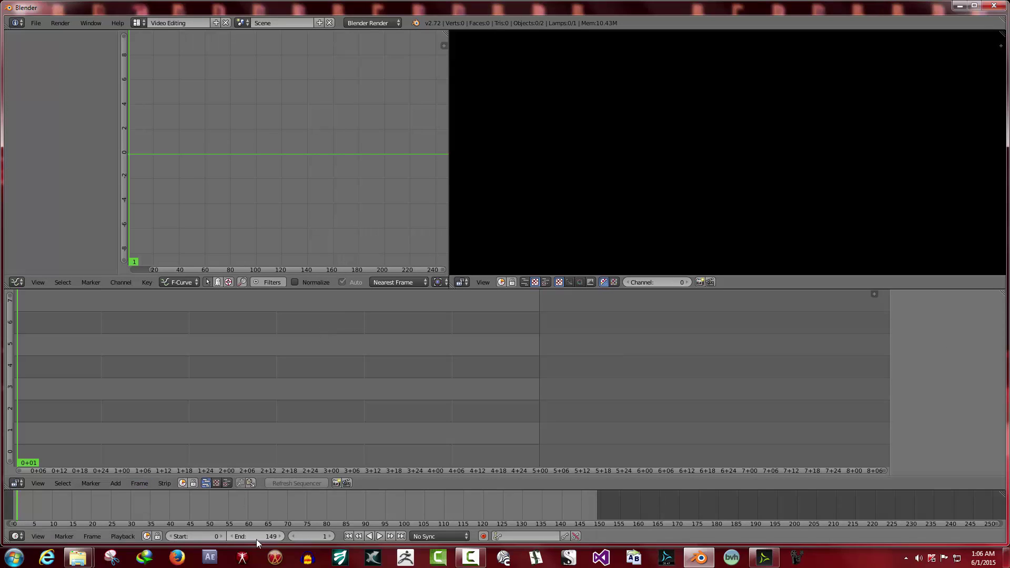
pyautogui.click(348, 536)
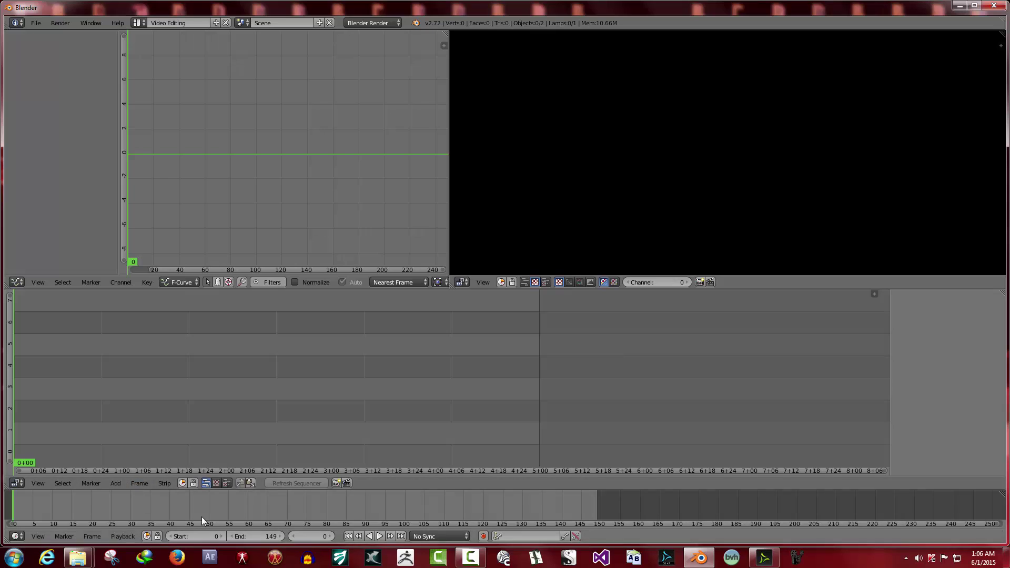
# Add all the stargate puddle images from the _TestRender folder to the sequencer as an image strip with end frame 149.
pyautogui.click(113, 484)
pyautogui.click(115, 484)
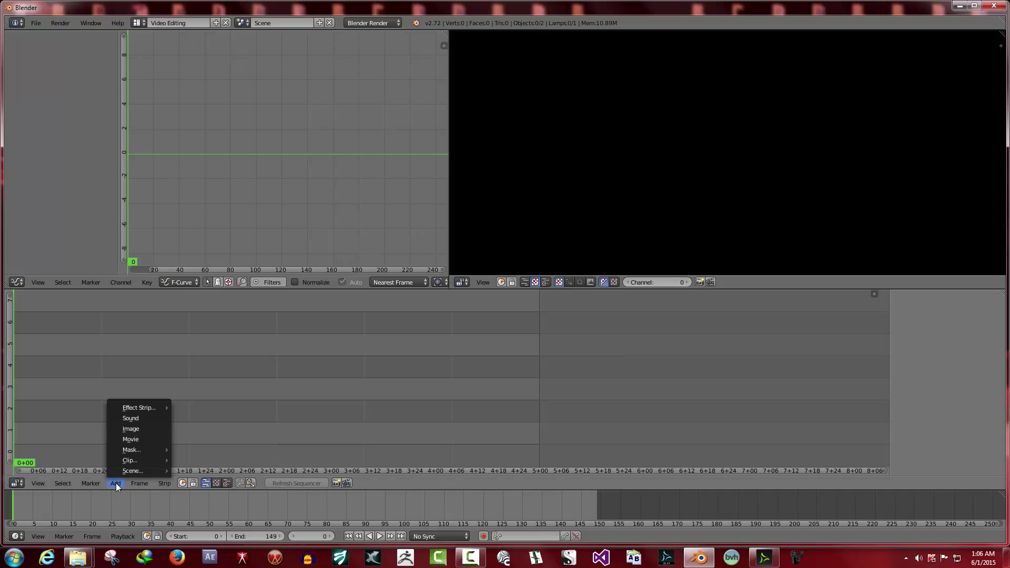
pyautogui.click(129, 428)
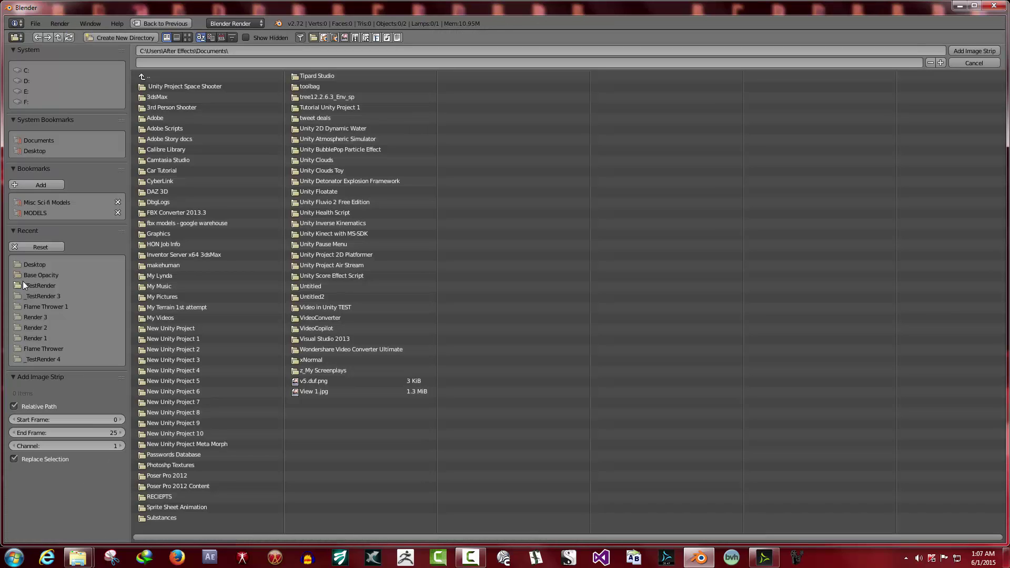
pyautogui.click(39, 286)
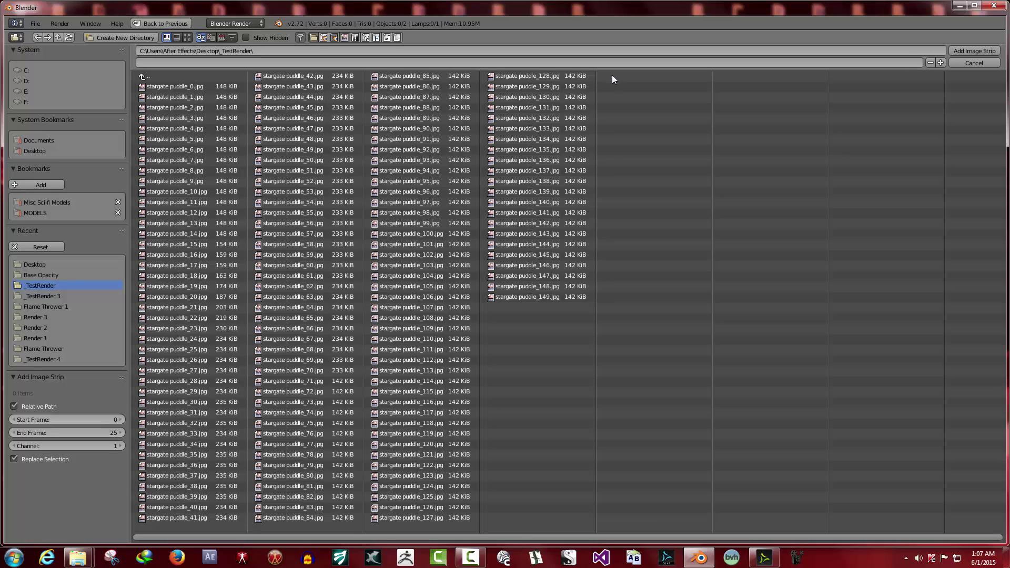
pyautogui.moveTo(611, 74); pyautogui.dragTo(139, 527)
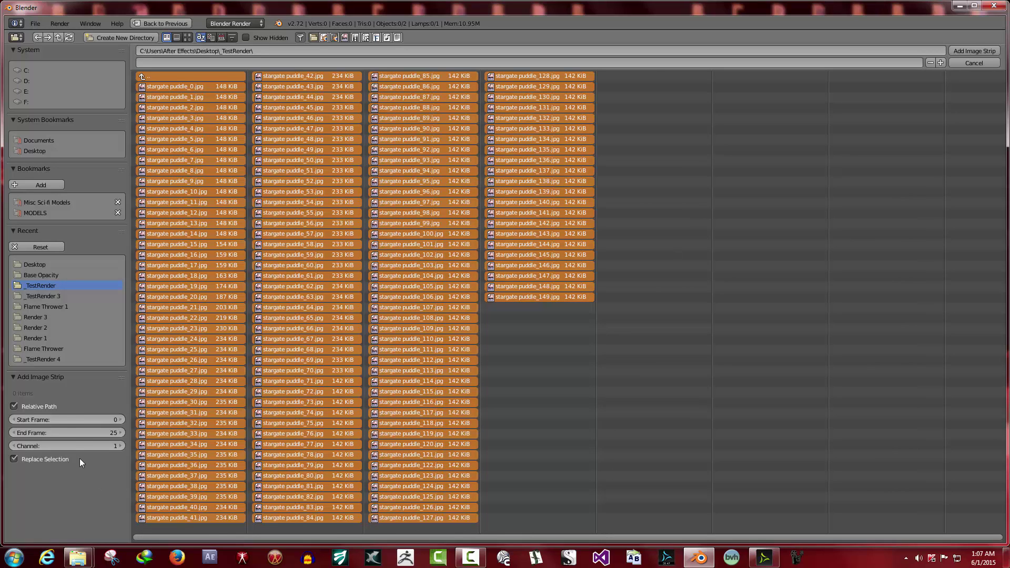
pyautogui.click(113, 432)
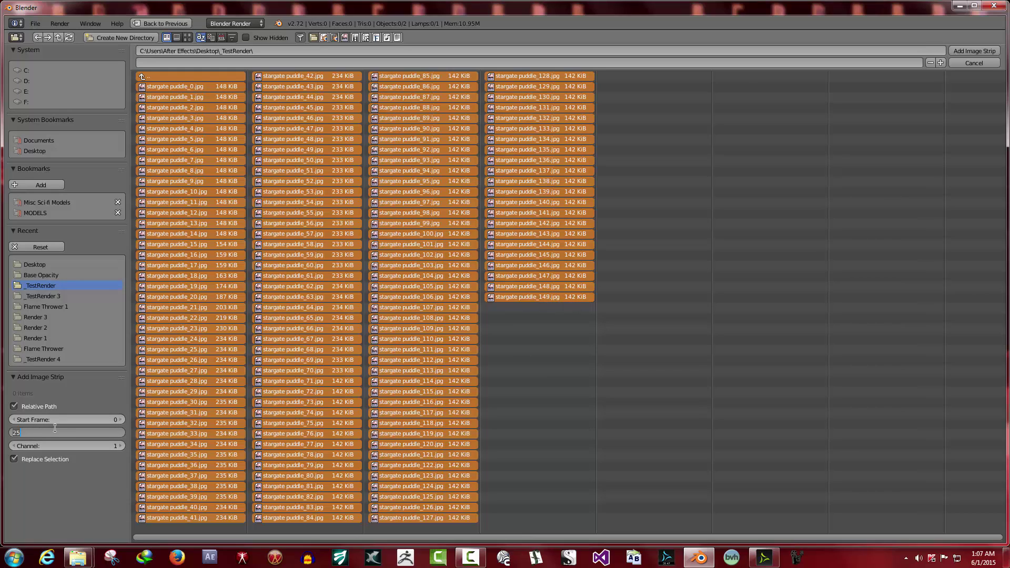
pyautogui.write('149')
pyautogui.press('Return')
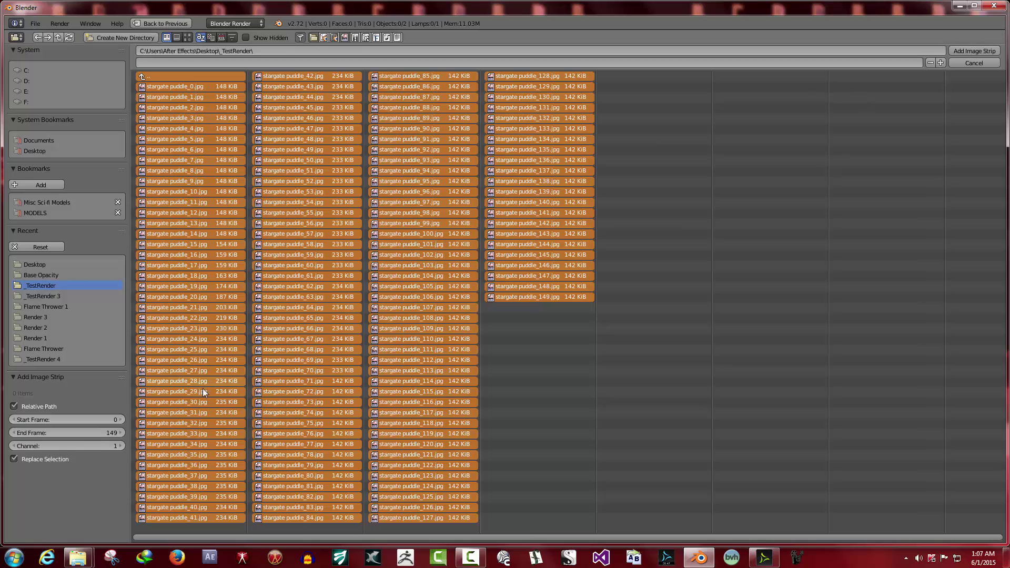
pyautogui.click(983, 51)
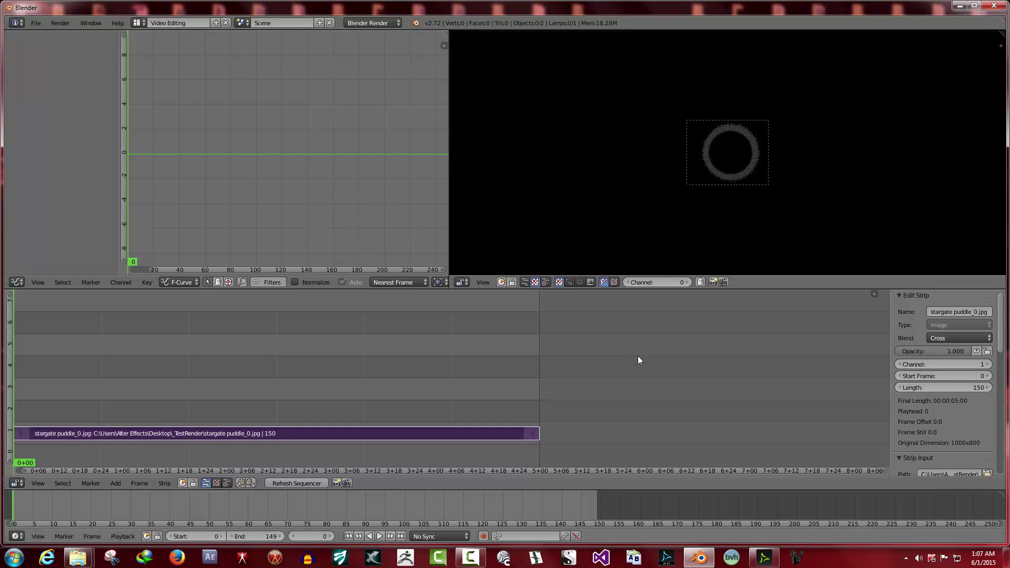
# Enlarge the preview image, play the stargate puddle animation, and return to the first frame.
pyautogui.scroll(4, 834, 208)
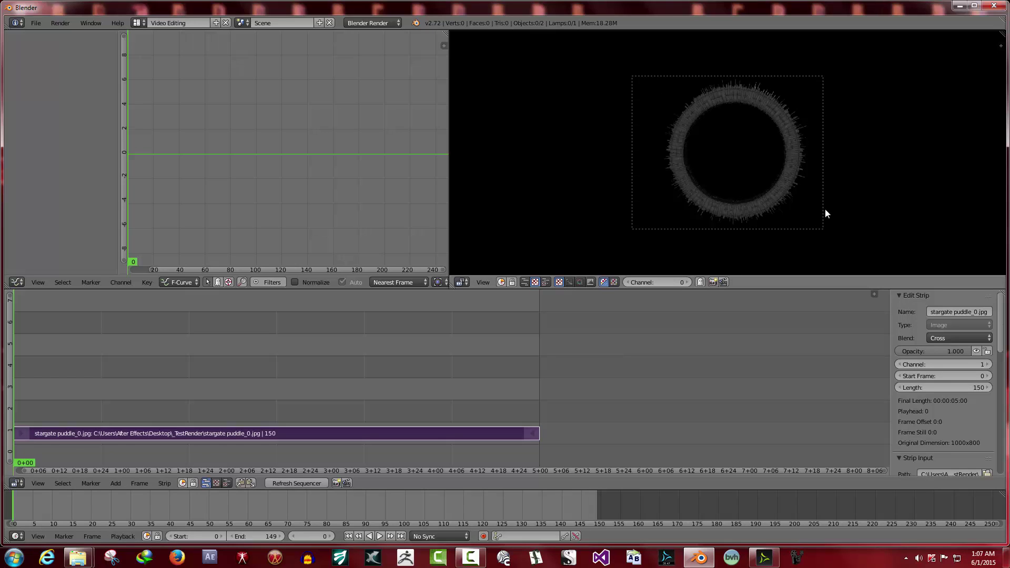
pyautogui.scroll(2, 800, 146)
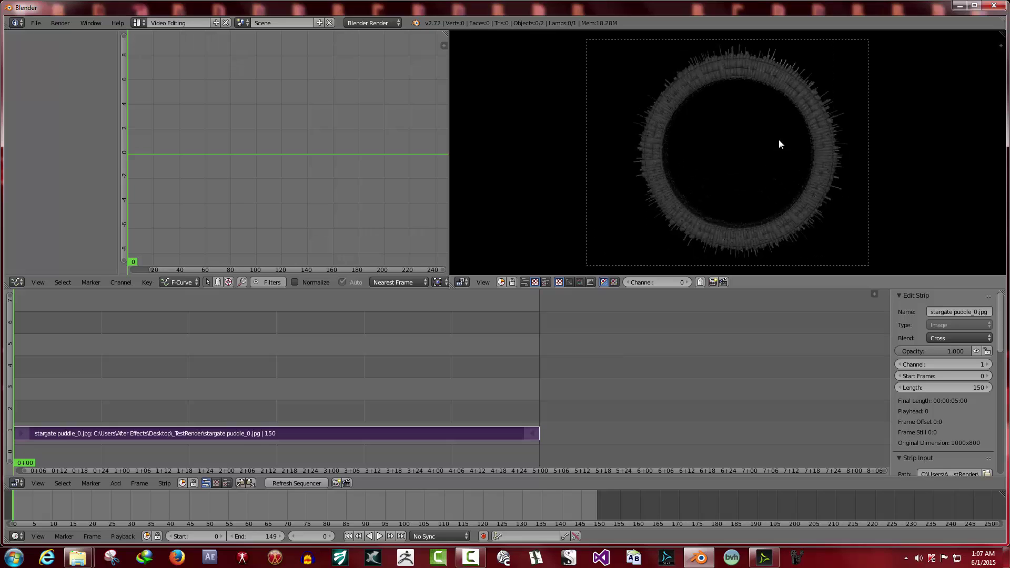
pyautogui.click(379, 536)
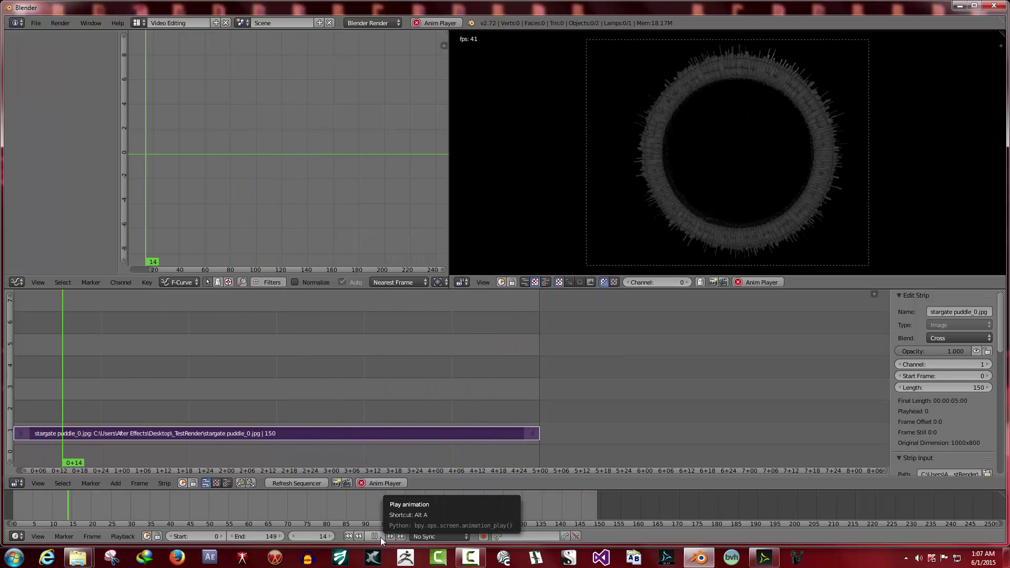
pyautogui.click(380, 536)
pyautogui.click(347, 536)
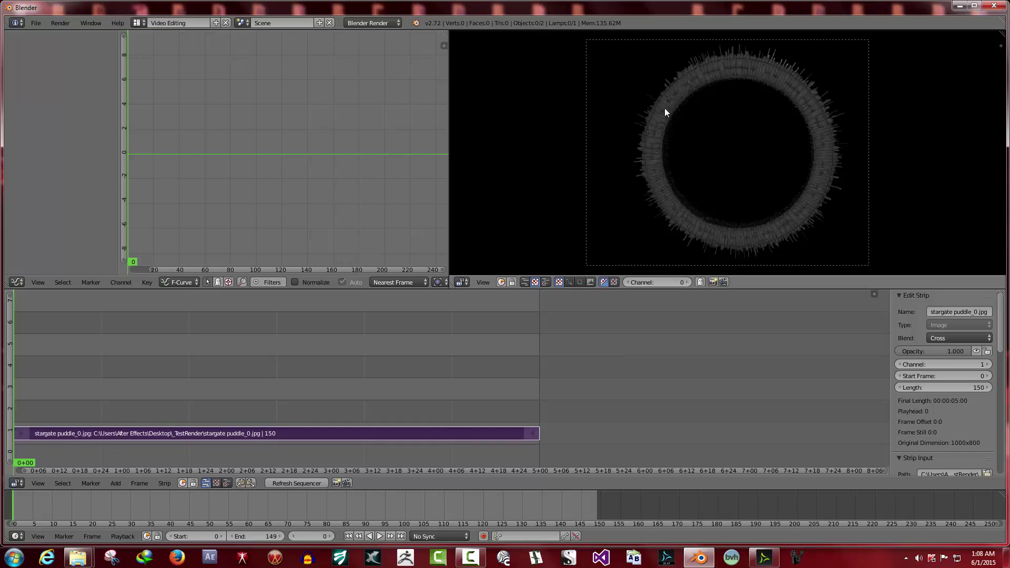
# Add a Transform effect strip to the stargate puddle image strip and move the playhead to frame 40.
pyautogui.click(115, 483)
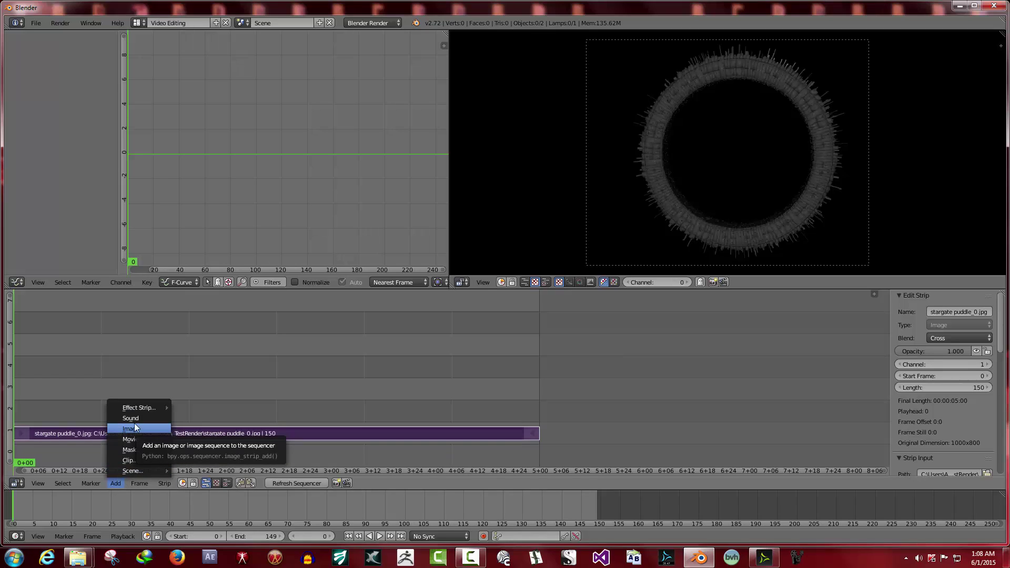
pyautogui.moveTo(136, 406)
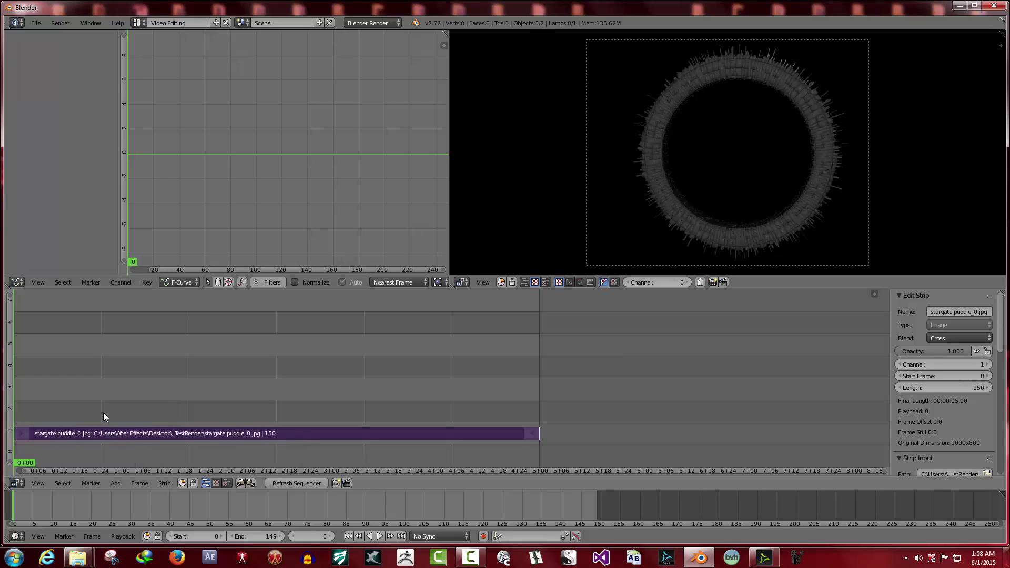
pyautogui.click(116, 483)
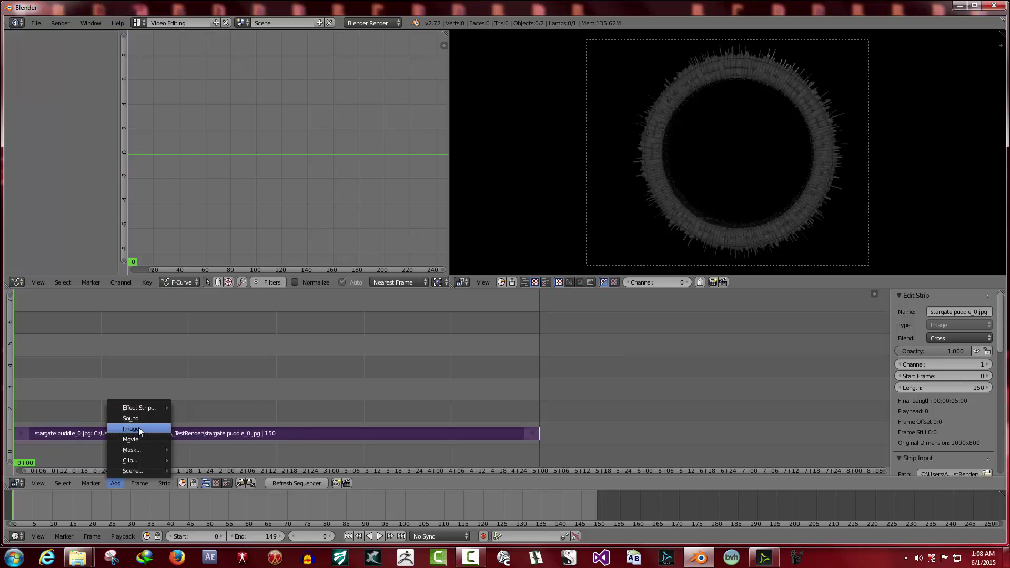
pyautogui.click(205, 365)
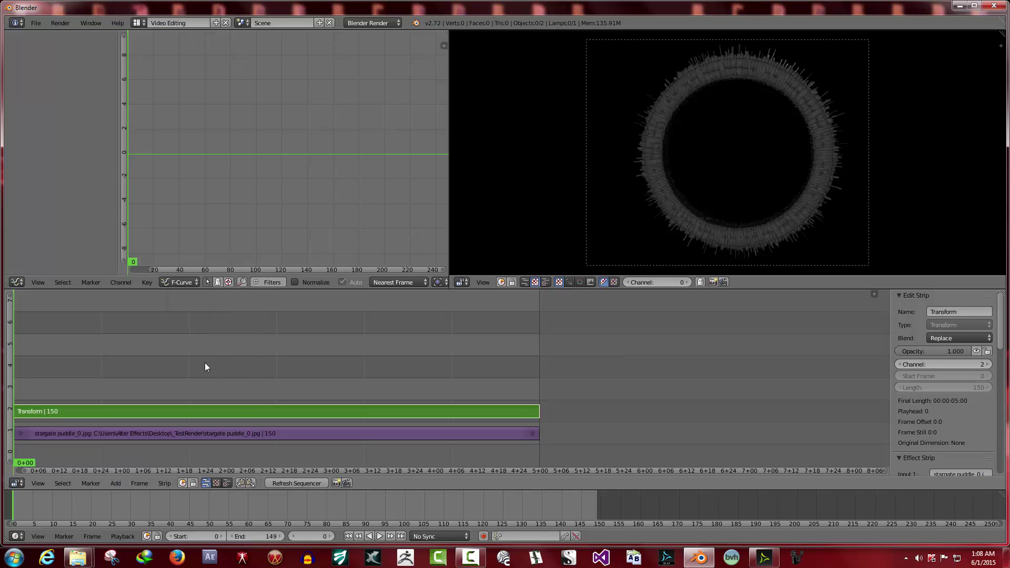
pyautogui.click(154, 412)
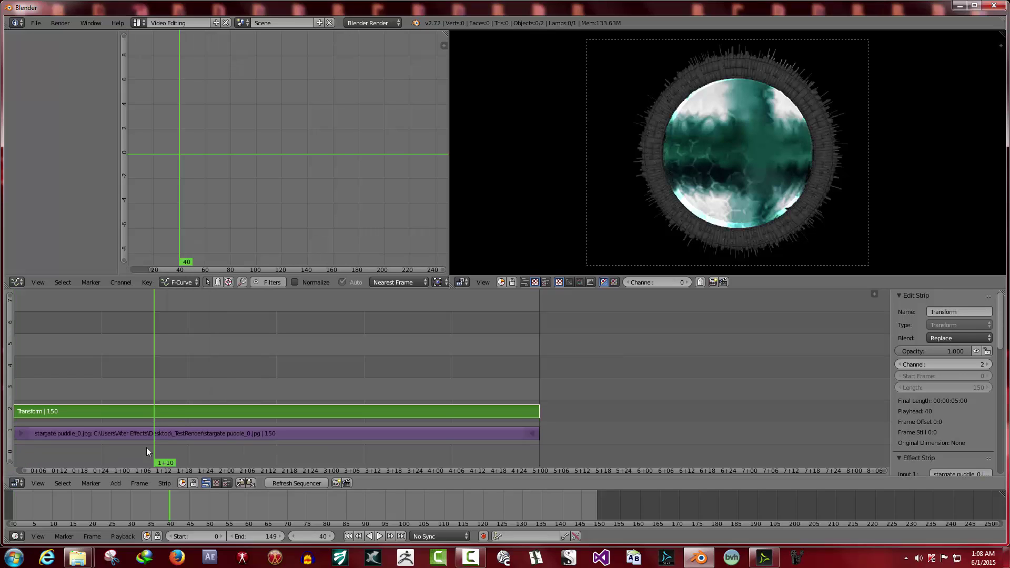
# Examine the available effect strip types and the Transform strip's blend modes, transform settings, and filter options.
pyautogui.click(117, 482)
pyautogui.moveTo(140, 406)
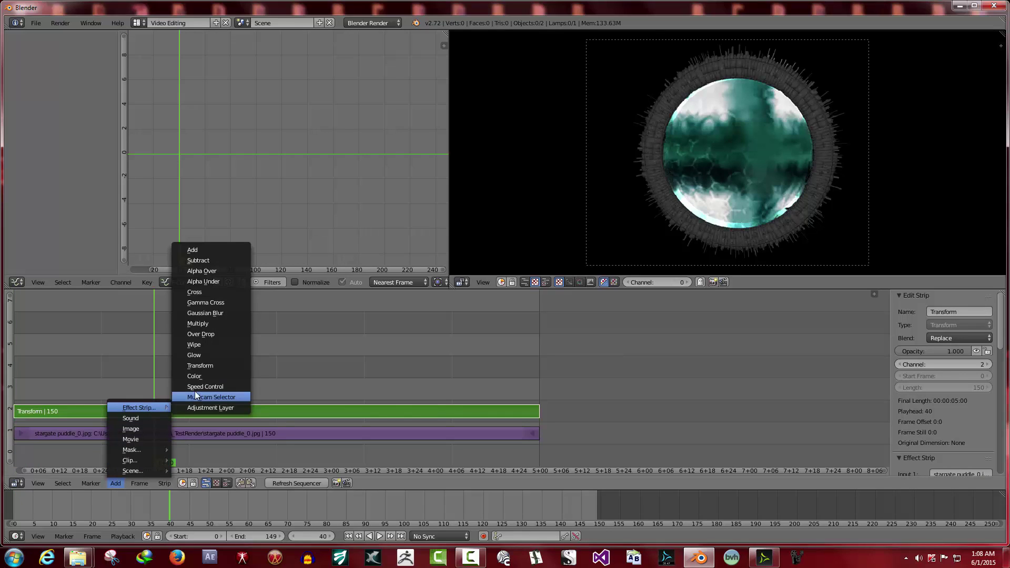
pyautogui.click(62, 411)
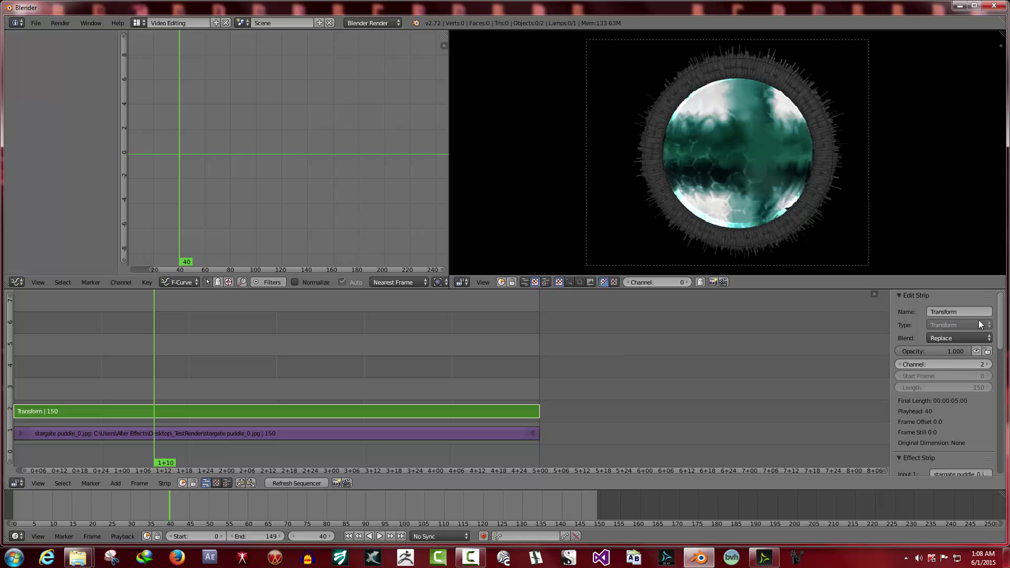
pyautogui.click(951, 337)
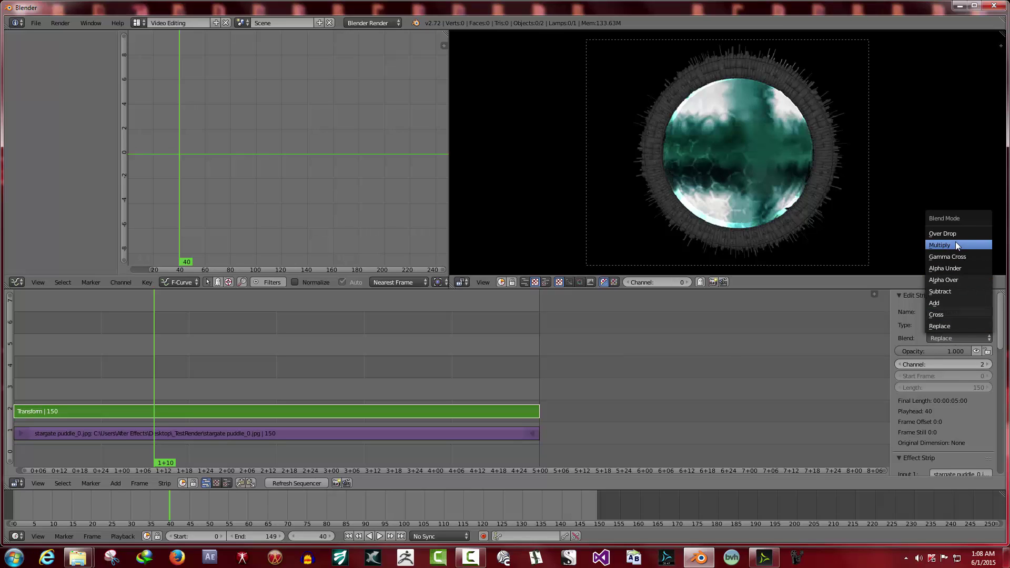
pyautogui.click(957, 326)
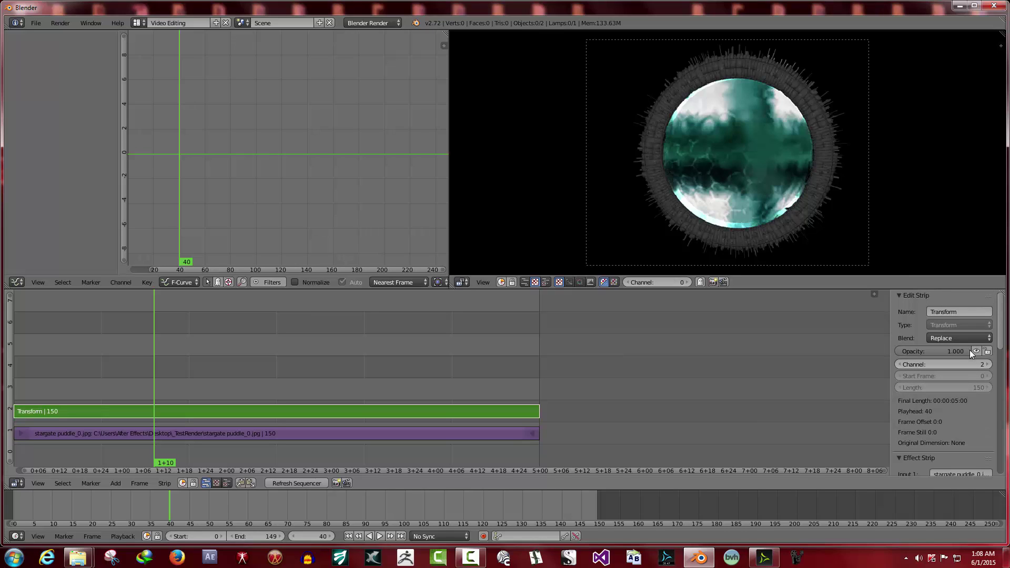
pyautogui.moveTo(969, 349)
pyautogui.mouseDown()
pyautogui.moveTo(907, 350)
pyautogui.moveTo(971, 350)
pyautogui.mouseUp()
pyautogui.scroll(-1, 957, 398)
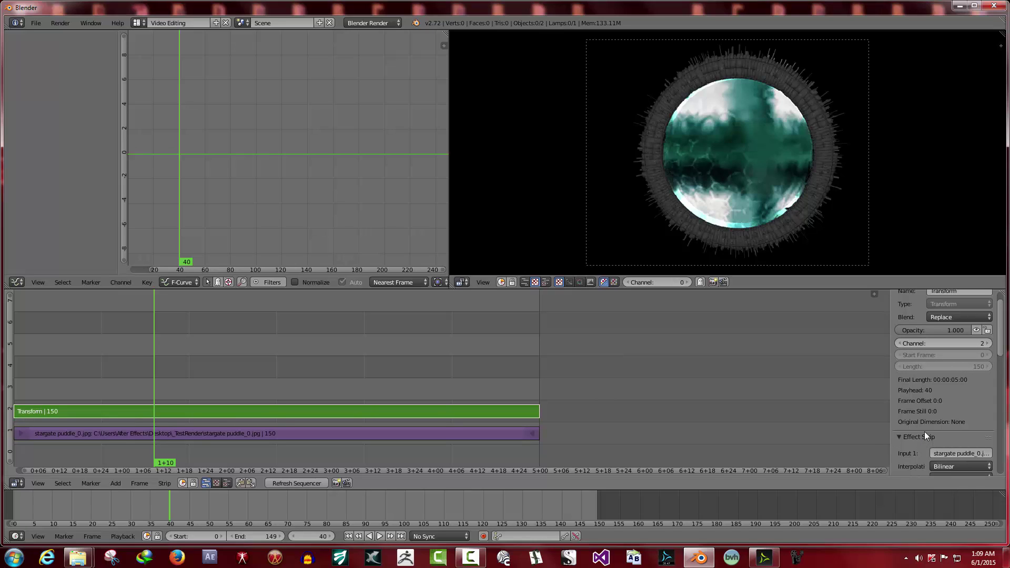
pyautogui.moveTo(1002, 347); pyautogui.dragTo(1008, 388)
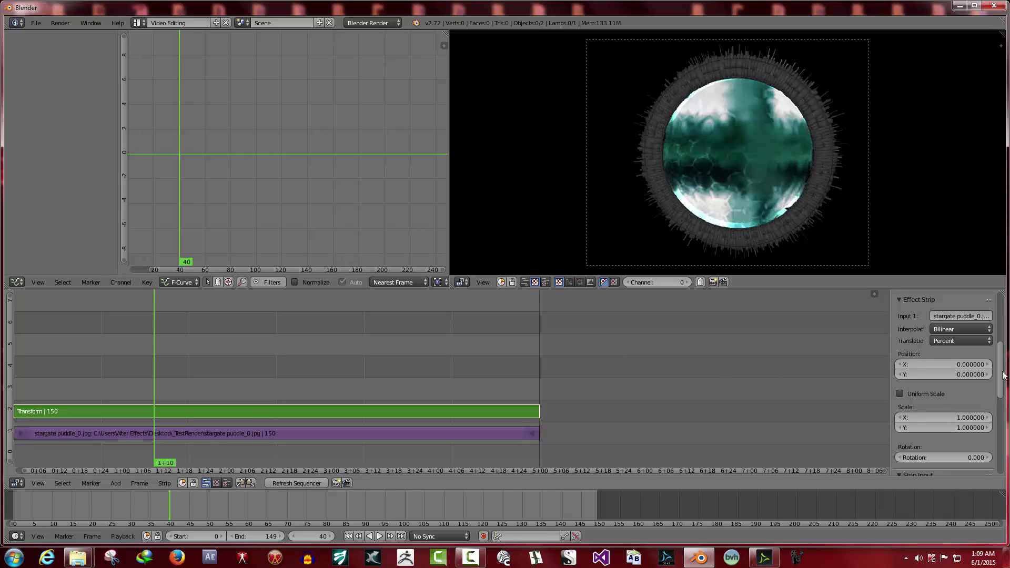
pyautogui.moveTo(1002, 382); pyautogui.dragTo(1008, 440)
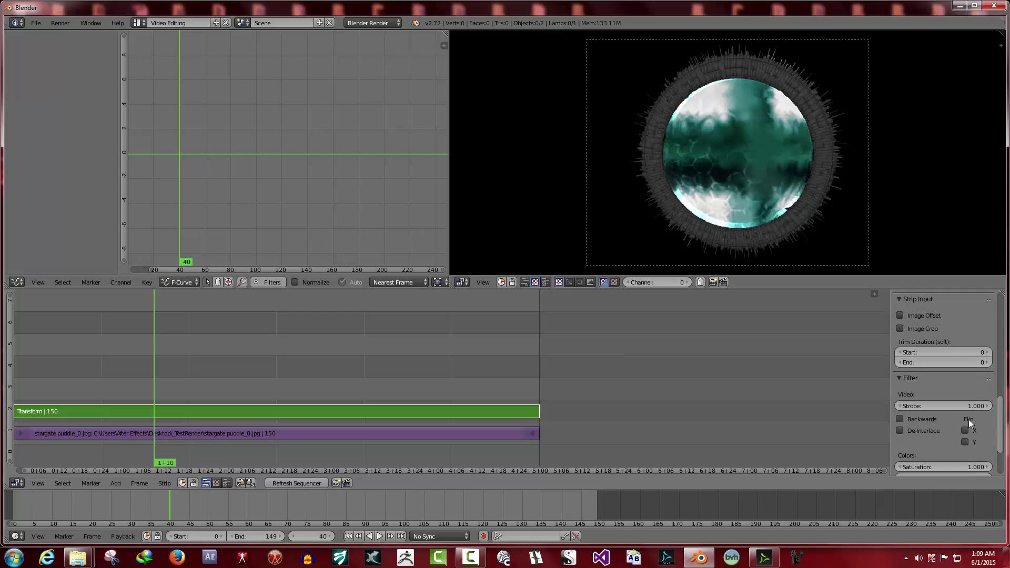
pyautogui.moveTo(1008, 415); pyautogui.dragTo(1009, 435)
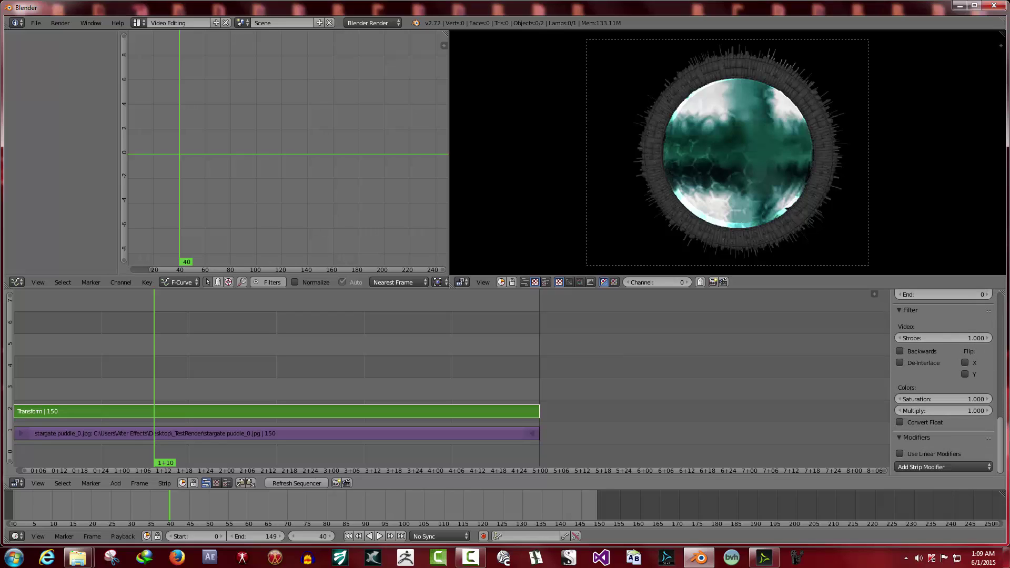
# Add a Curves modifier to the Transform strip and reshape its combined curve to darken shadows and raise midtones.
pyautogui.click(929, 466)
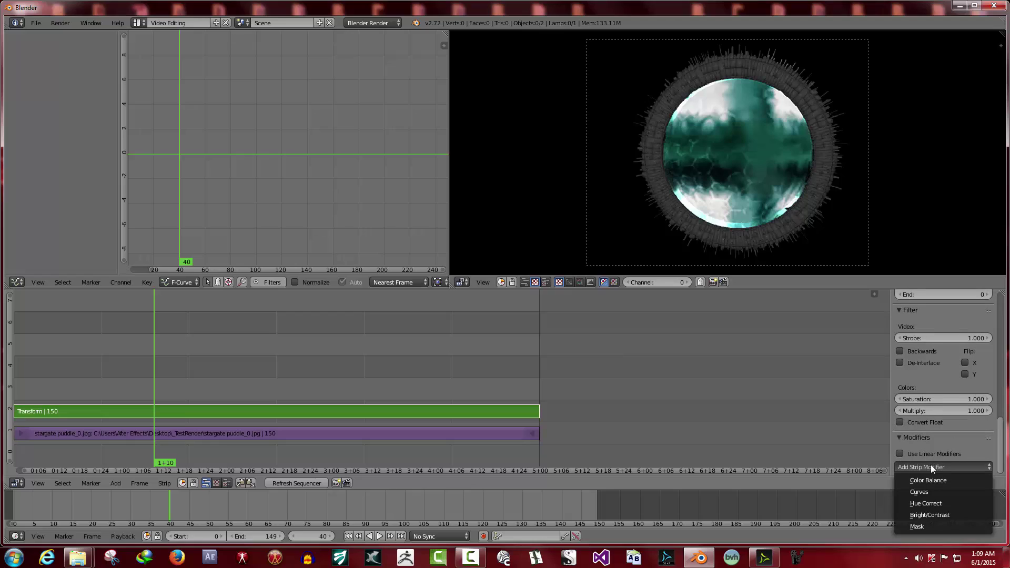
pyautogui.click(931, 492)
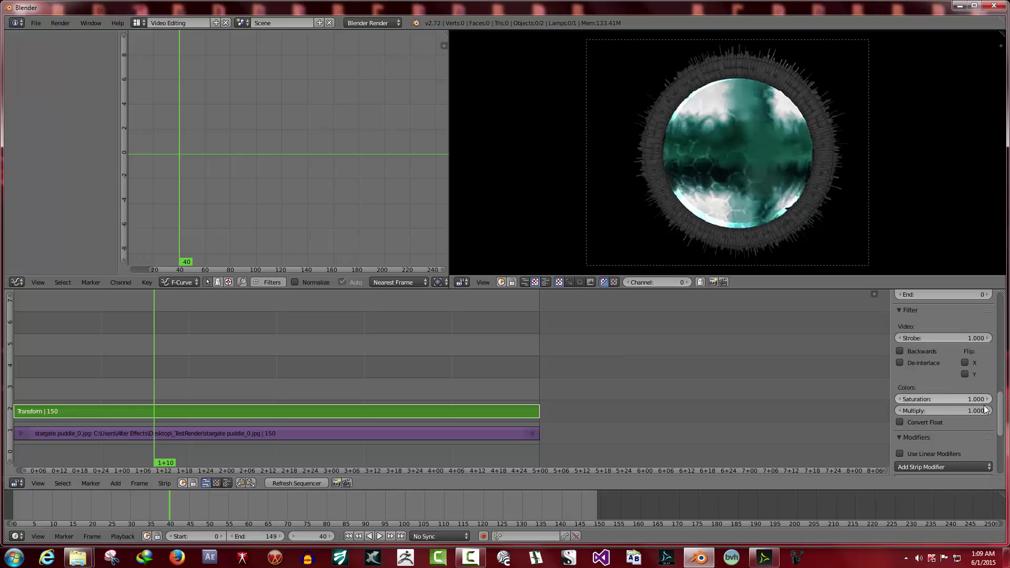
pyautogui.moveTo(1000, 416); pyautogui.dragTo(999, 460)
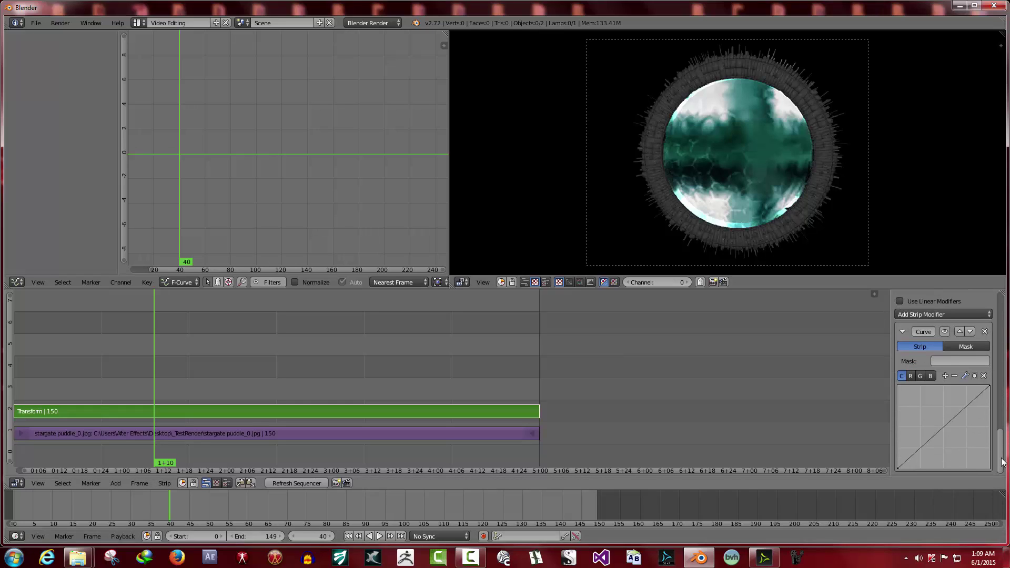
pyautogui.moveTo(897, 467); pyautogui.dragTo(918, 455)
pyautogui.moveTo(976, 398); pyautogui.dragTo(915, 405)
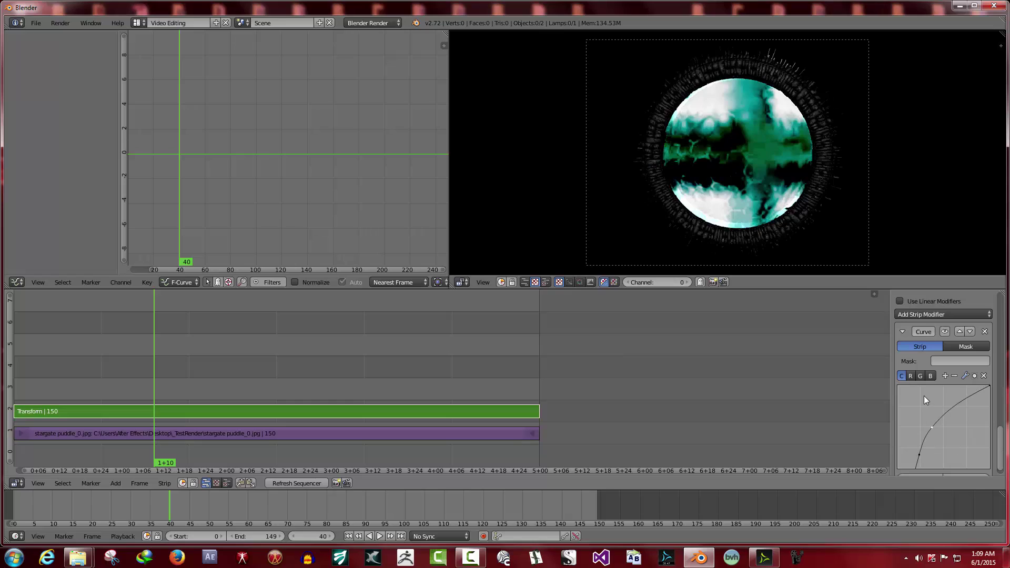
# Remove the Curves modifier from the Transform strip.
pyautogui.click(984, 332)
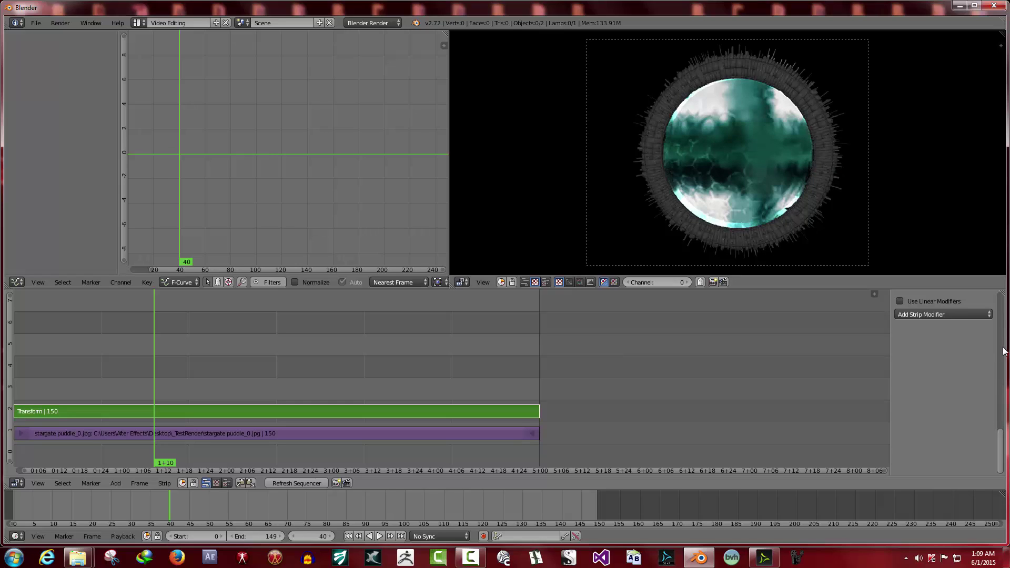
pyautogui.moveTo(1002, 450); pyautogui.dragTo(1004, 422)
pyautogui.click(952, 465)
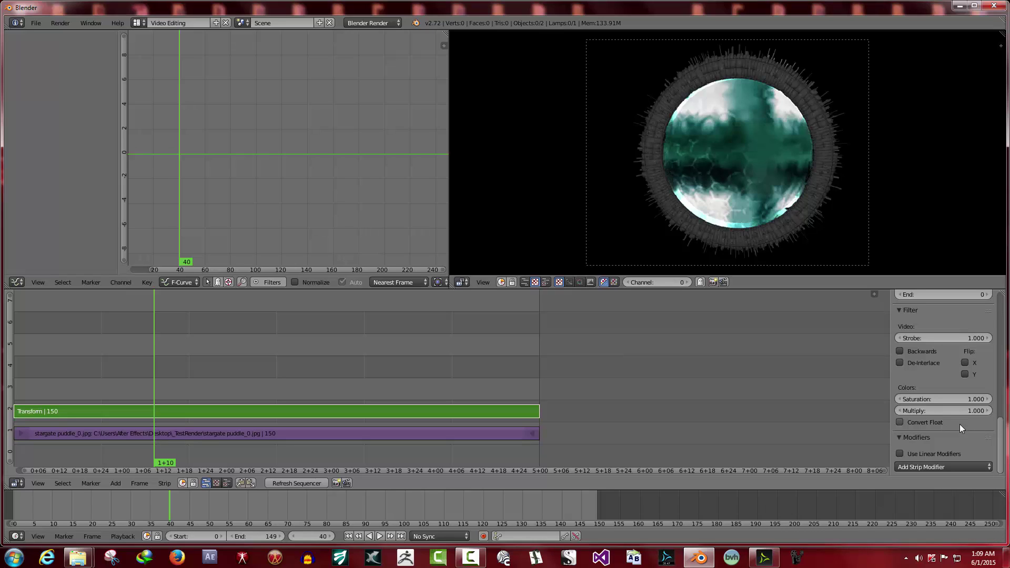
pyautogui.click(956, 437)
pyautogui.moveTo(1004, 445); pyautogui.dragTo(1005, 300)
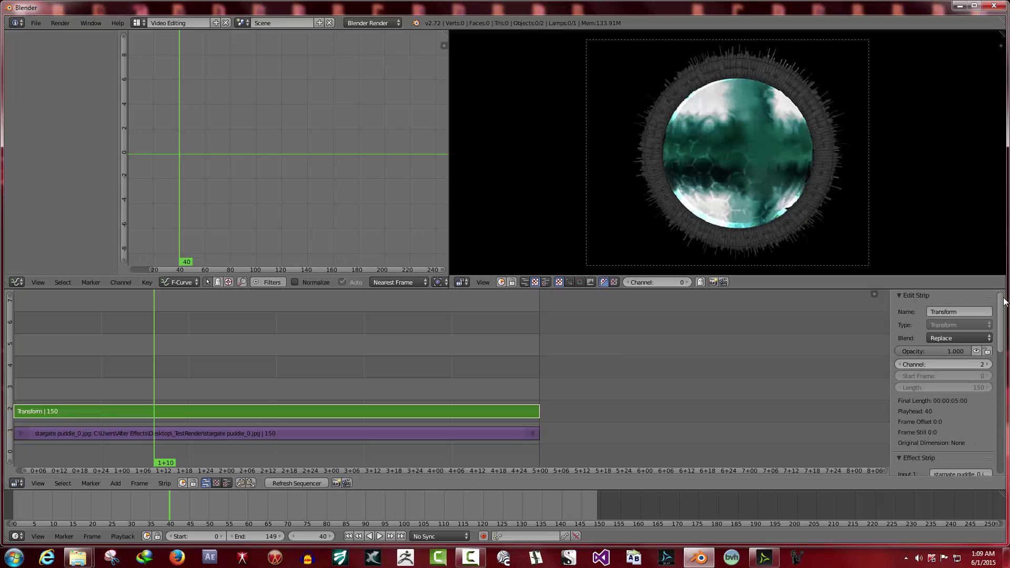
# Delete the Transform effect strip and return the playhead to the first frame.
pyautogui.click(168, 409)
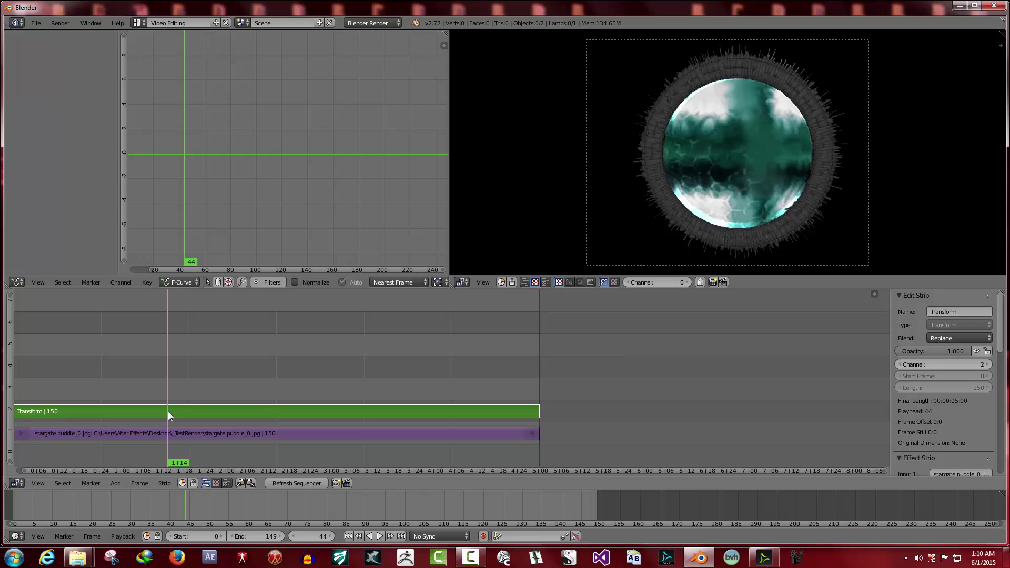
pyautogui.click(178, 411)
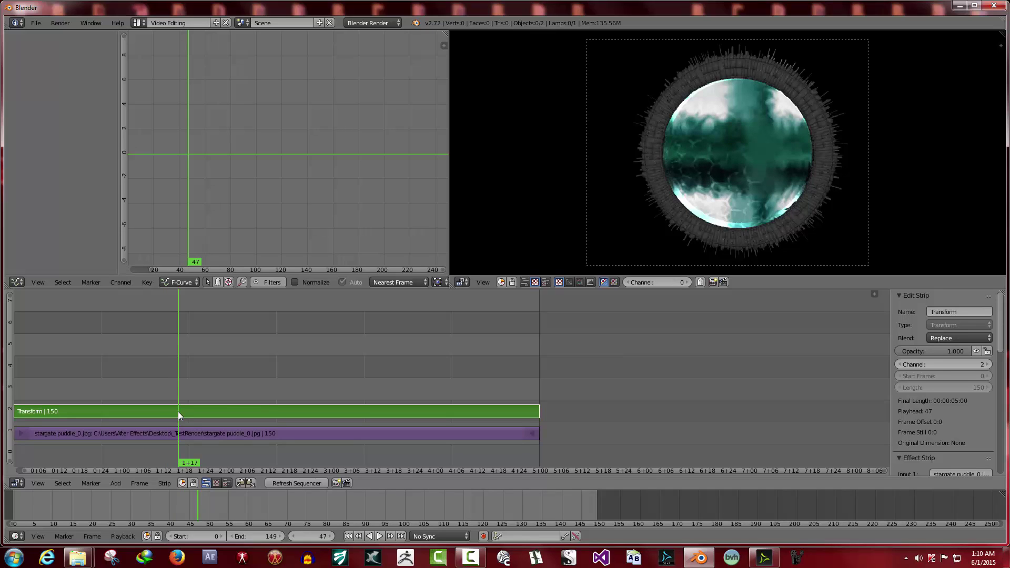
pyautogui.press('x')
pyautogui.click(179, 415)
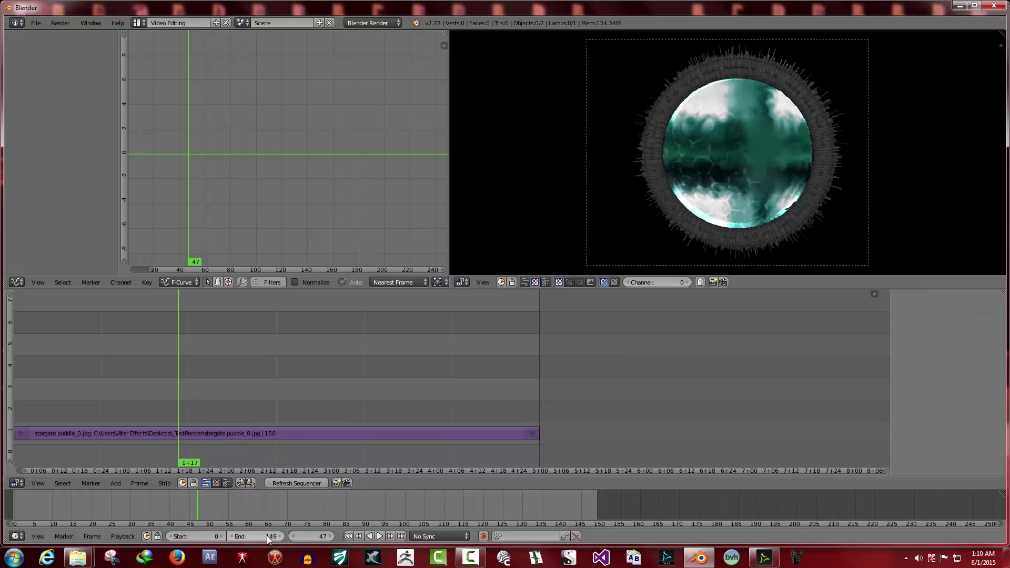
pyautogui.click(347, 537)
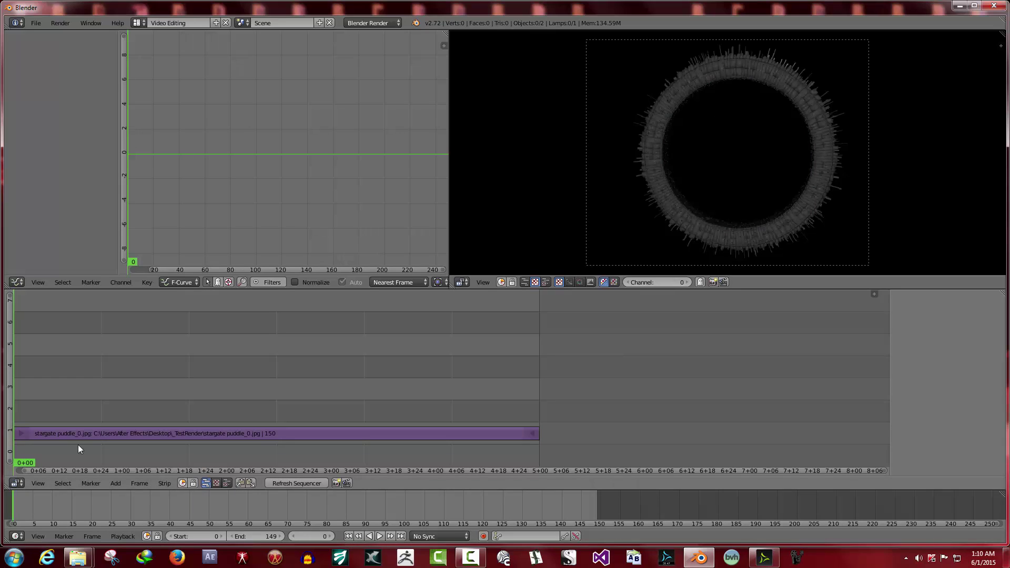
# Switch to the Default screen layout and set the render resolution scale to 100%.
pyautogui.click(144, 25)
pyautogui.click(151, 72)
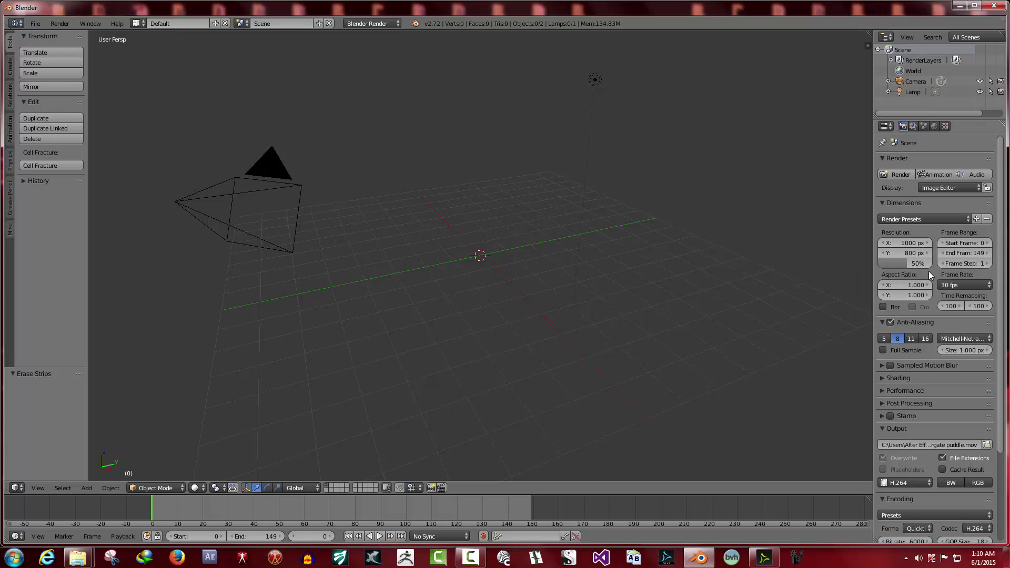
pyautogui.moveTo(906, 270); pyautogui.dragTo(934, 269)
# Return to the Video Editing screen layout and render the sequence as an animation.
pyautogui.click(142, 24)
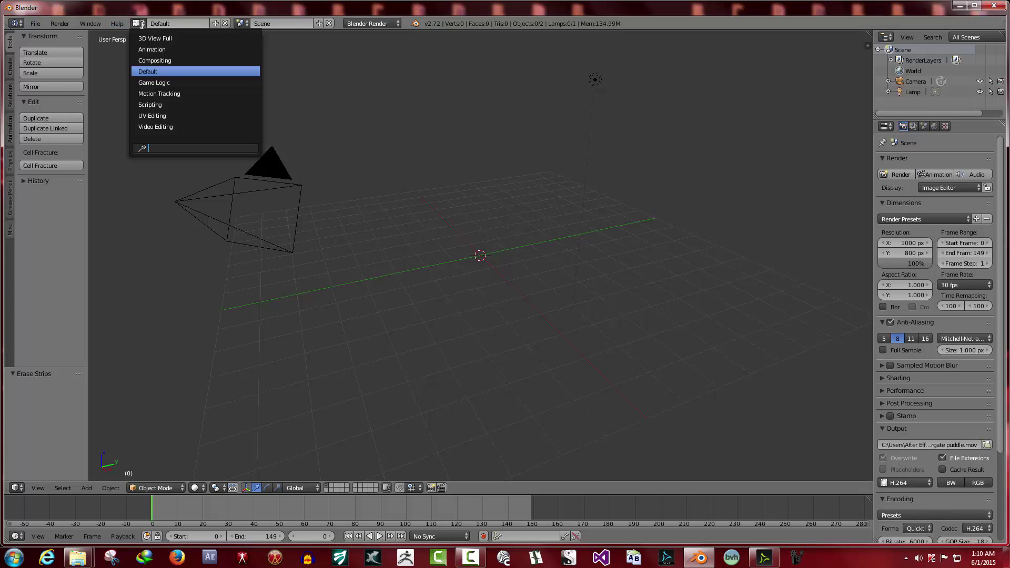
pyautogui.click(158, 127)
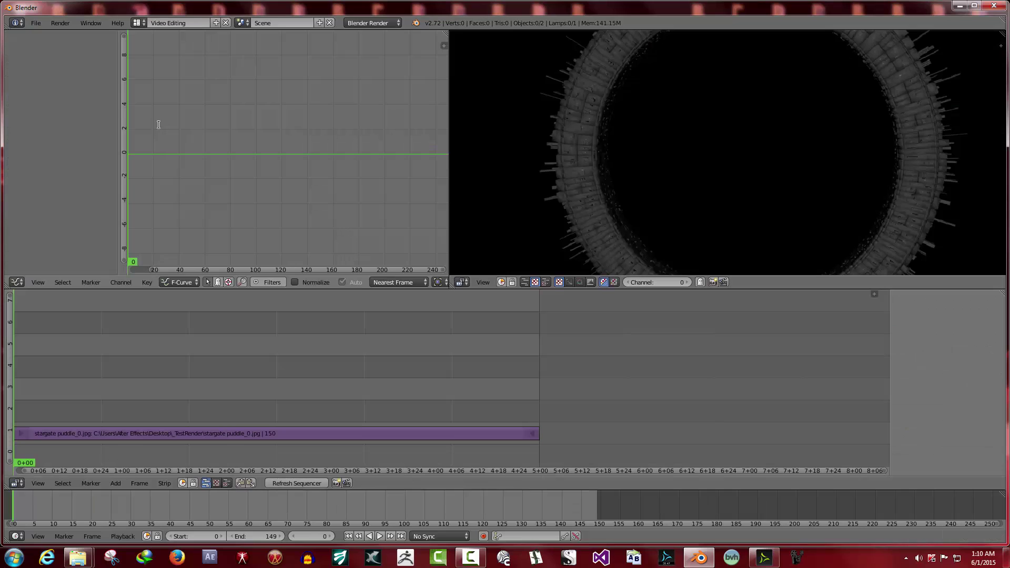
pyautogui.click(58, 22)
pyautogui.click(74, 47)
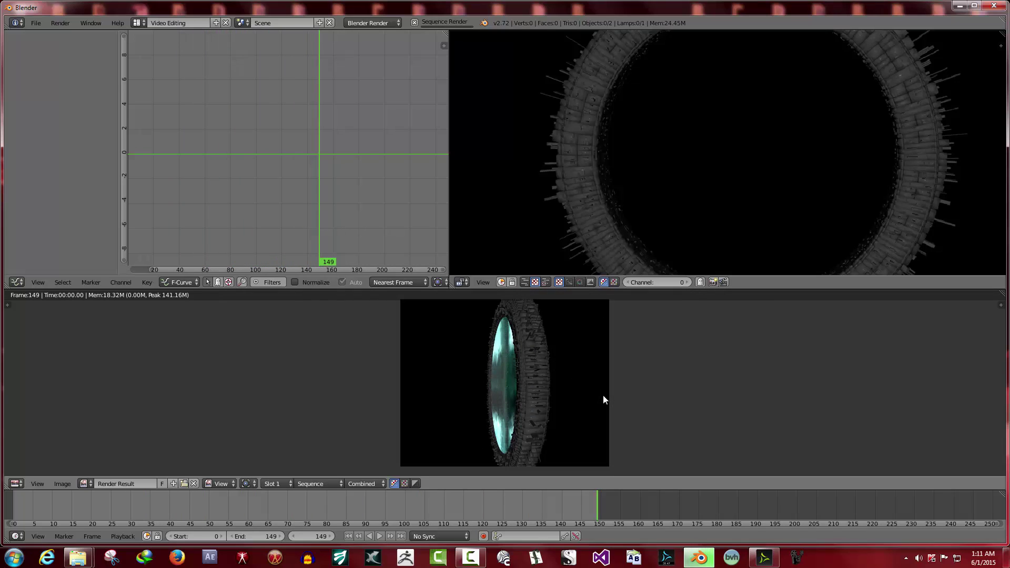
# Open stargate puddle.mov from the desktop, play it through to check the rendered movie, and close the player.
pyautogui.click(959, 6)
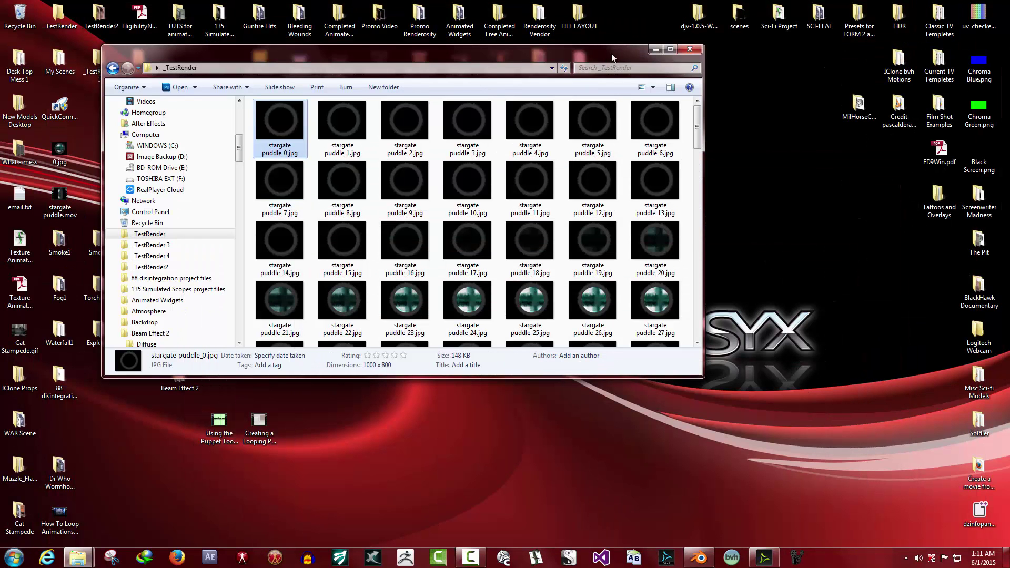
pyautogui.click(653, 48)
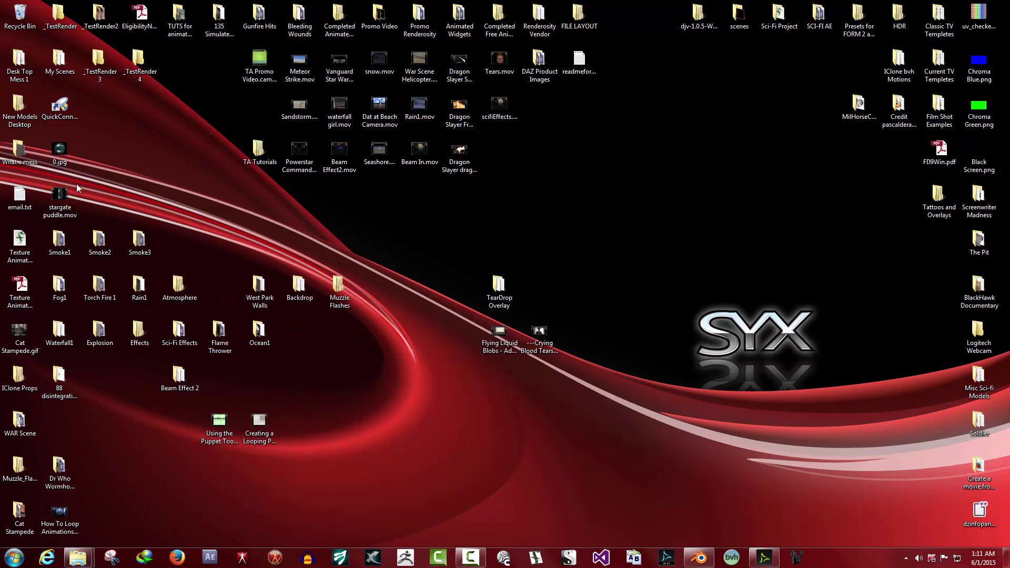
pyautogui.doubleClick(70, 197)
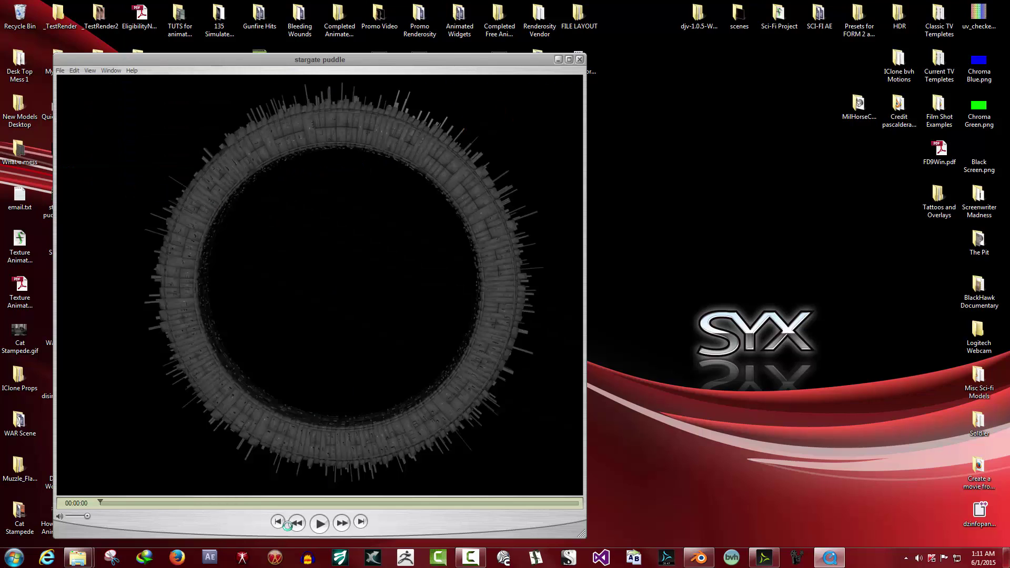
pyautogui.click(318, 524)
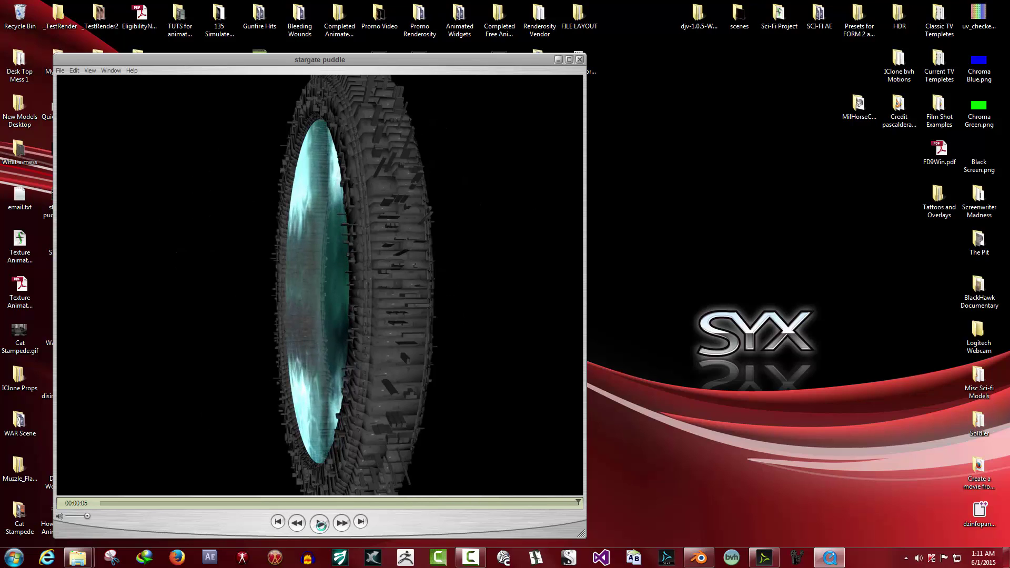
pyautogui.click(579, 59)
# Check the file size of stargate puddle.mov in its properties.
pyautogui.rightClick(70, 203)
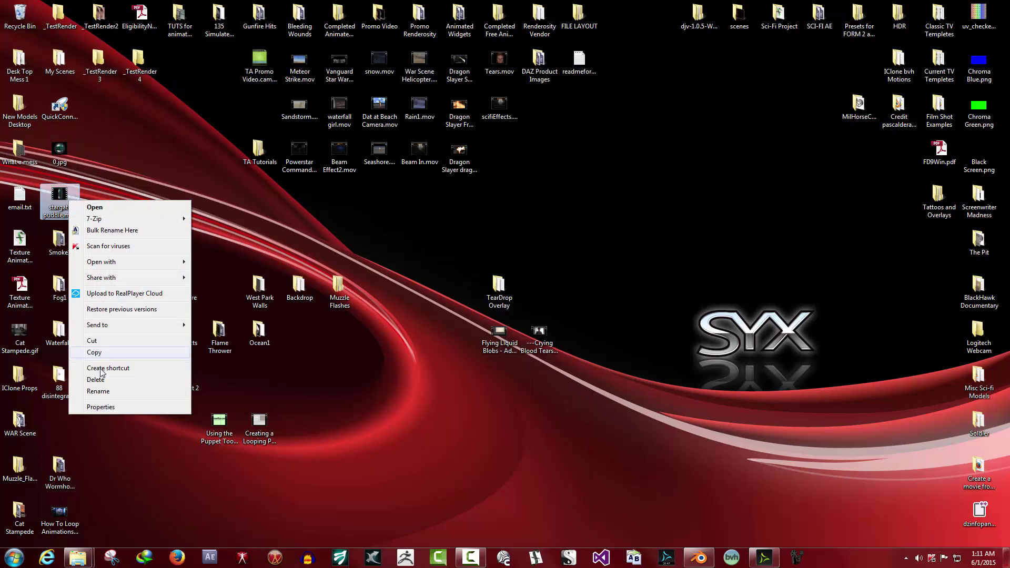
pyautogui.click(100, 406)
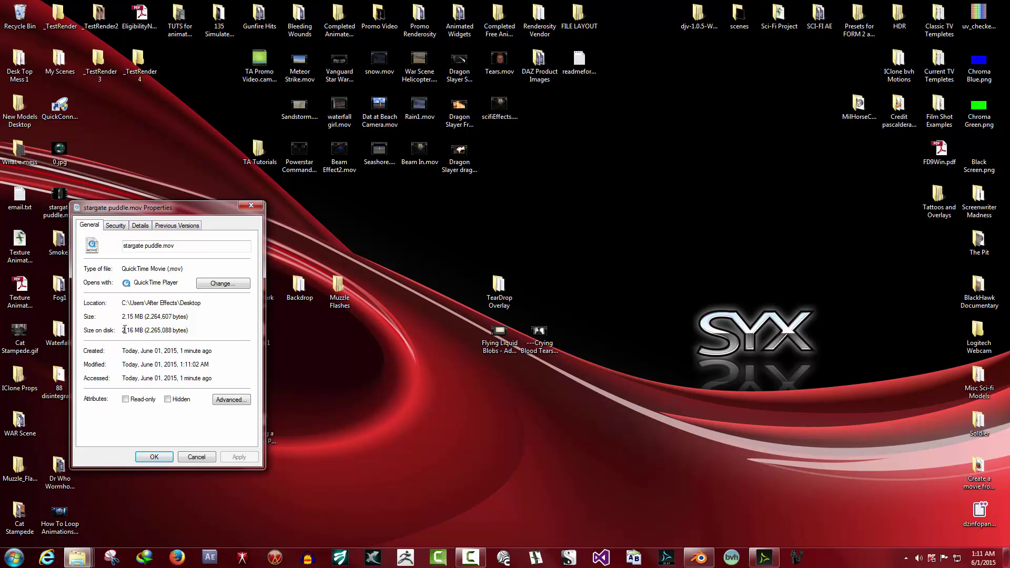
pyautogui.moveTo(123, 330); pyautogui.dragTo(132, 330)
pyautogui.click(136, 330)
pyautogui.click(154, 456)
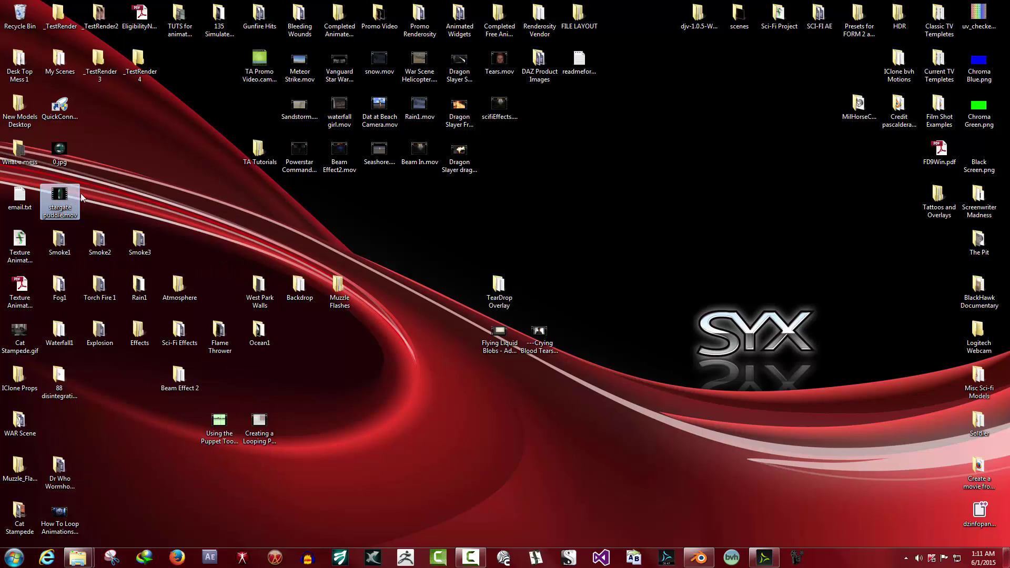
# Delete 0.jpg and stargate puddle.mov from the desktop, sending both to the Recycle Bin.
pyautogui.moveTo(90, 142); pyautogui.dragTo(58, 204)
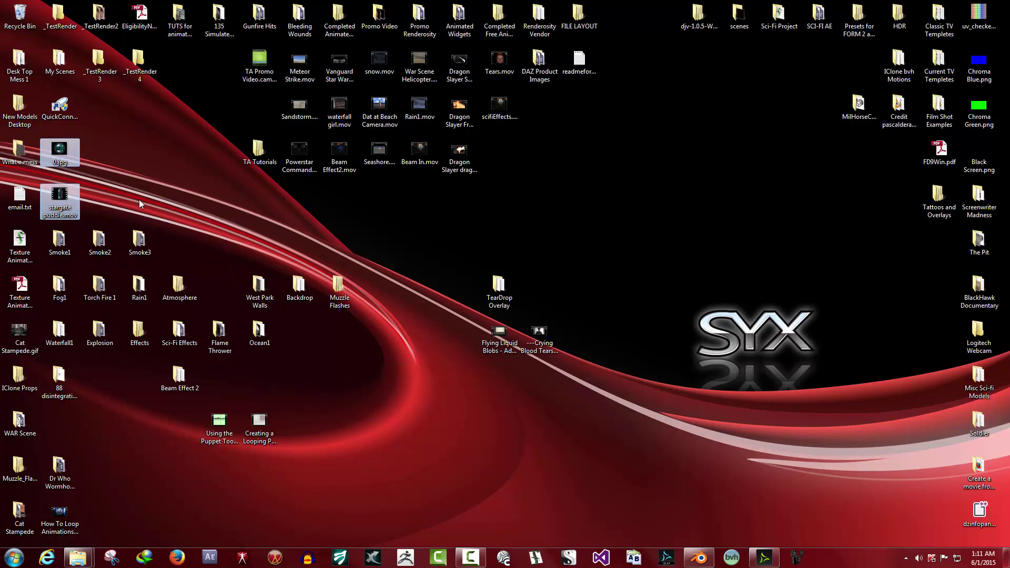
pyautogui.press('Delete')
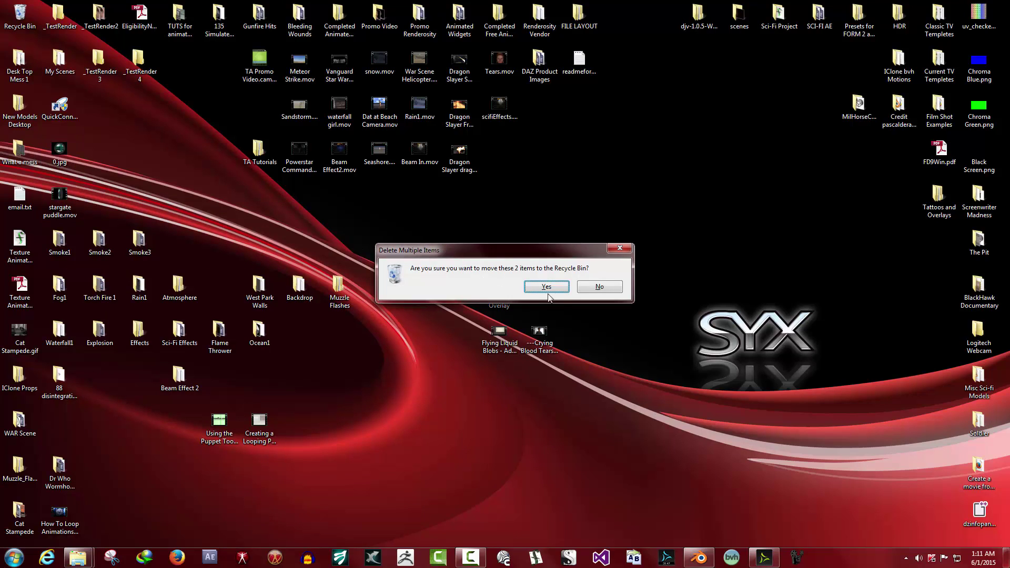
pyautogui.click(547, 287)
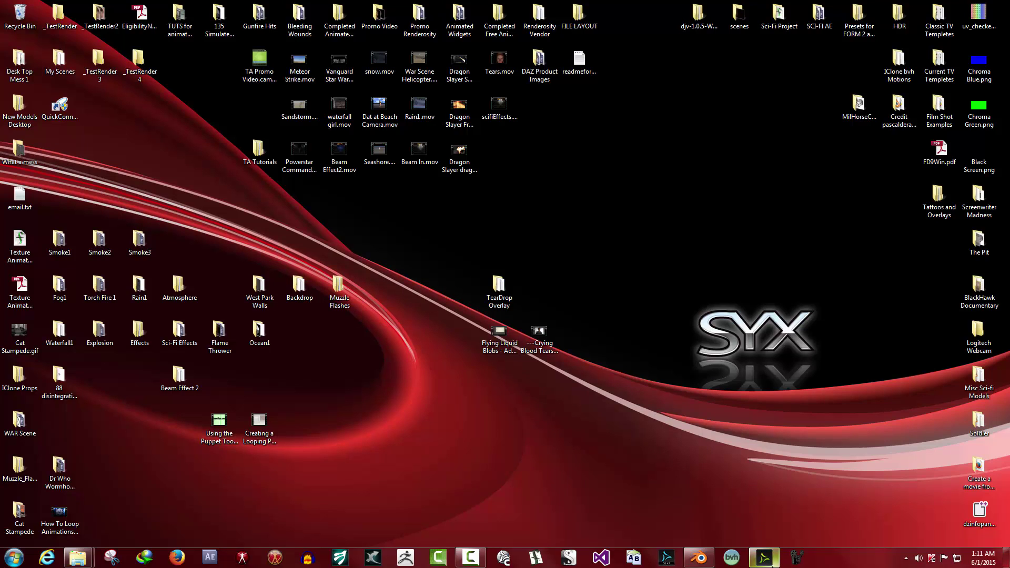
# Switch to Blender, replace the render result view with the sequencer timeline, and switch to DAZ Studio.
pyautogui.moveTo(774, 564)
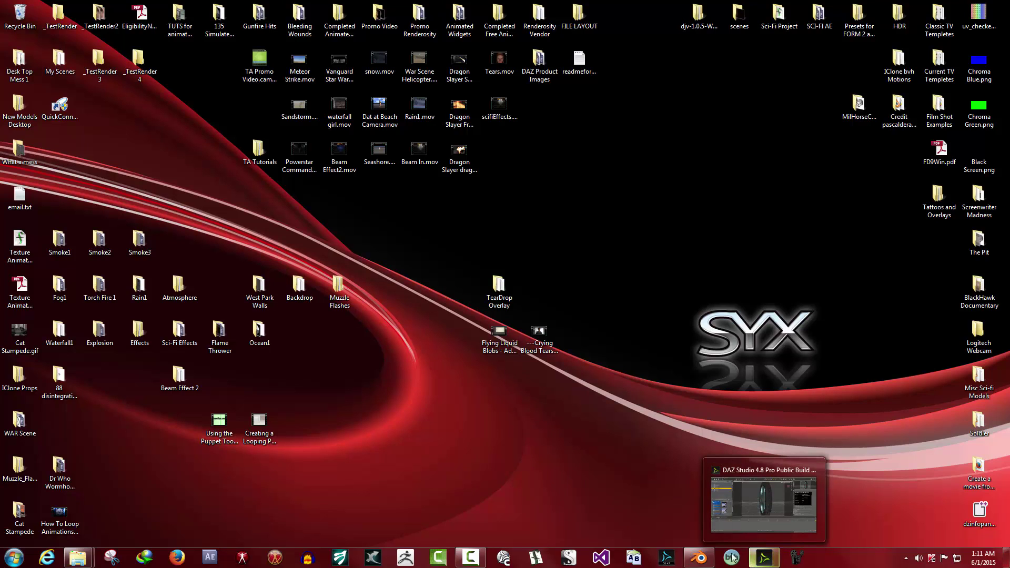
pyautogui.click(701, 558)
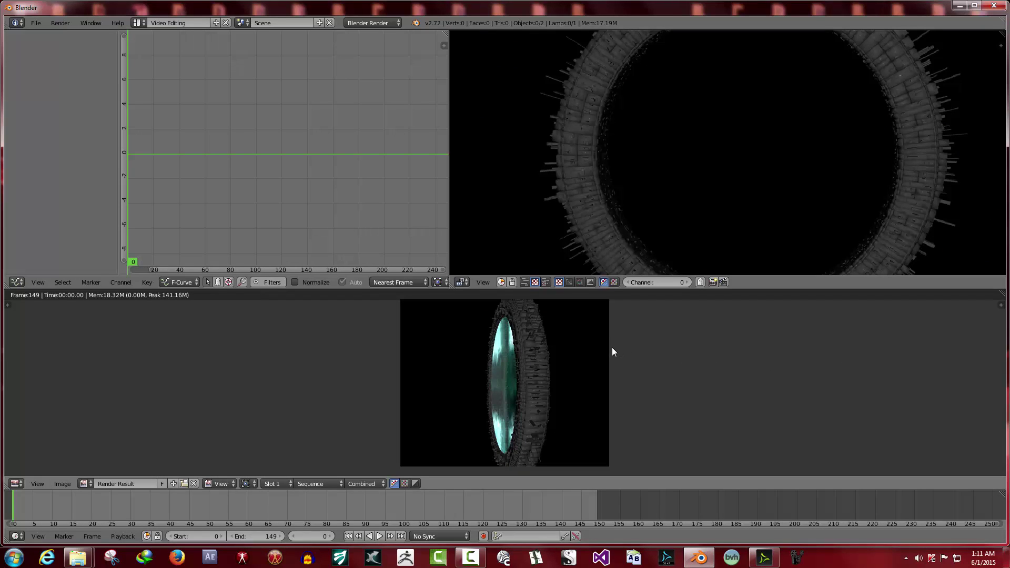
pyautogui.hotkey('shift', 'F8')
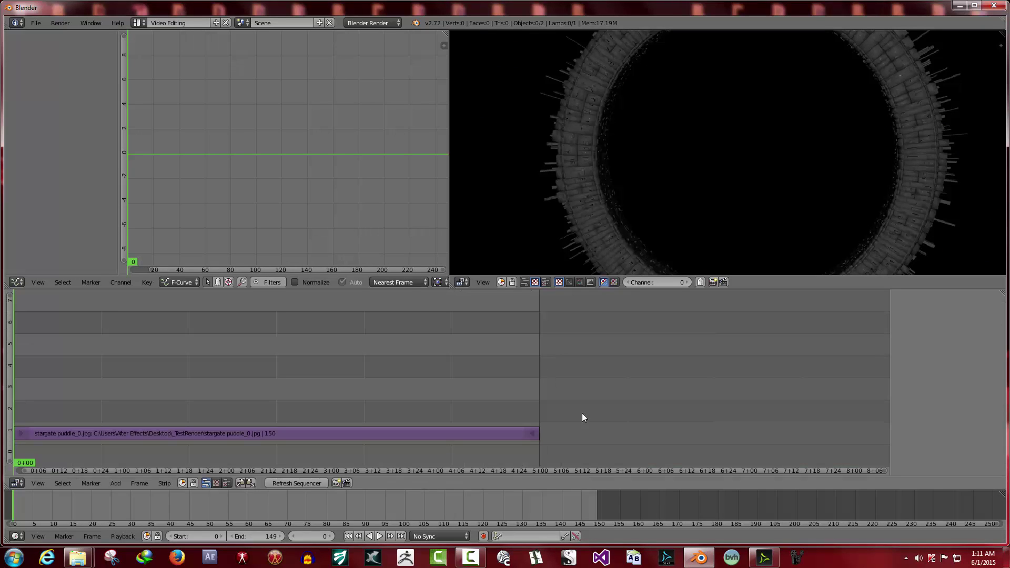
pyautogui.click(765, 561)
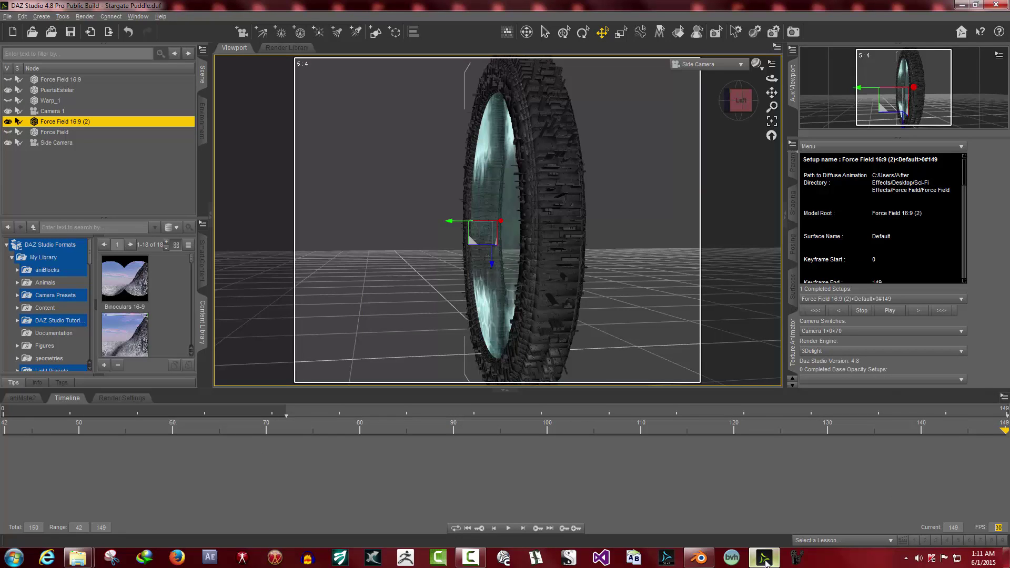